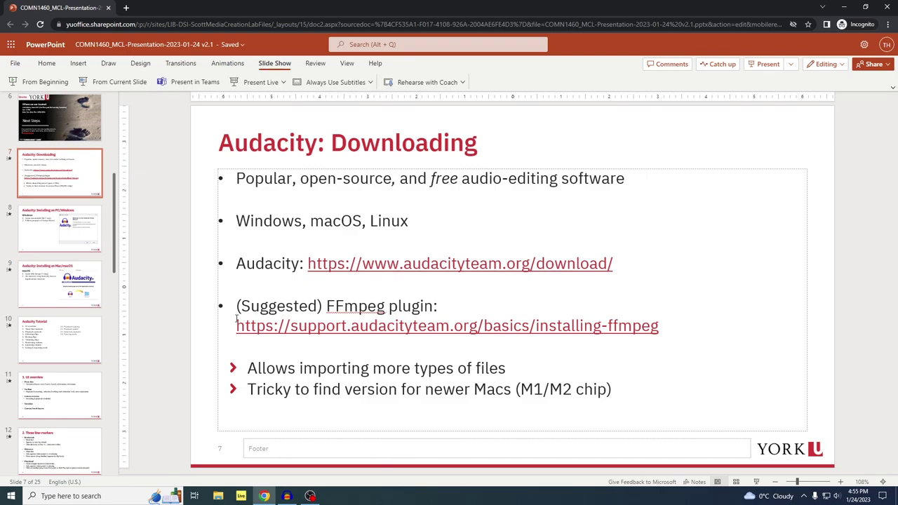
- Page through the presentation from the Audacity downloading slide, past the Windows and macOS installation slides, to "1. UI overview"
click(203, 346)
scroll(362, 288, down, 1)
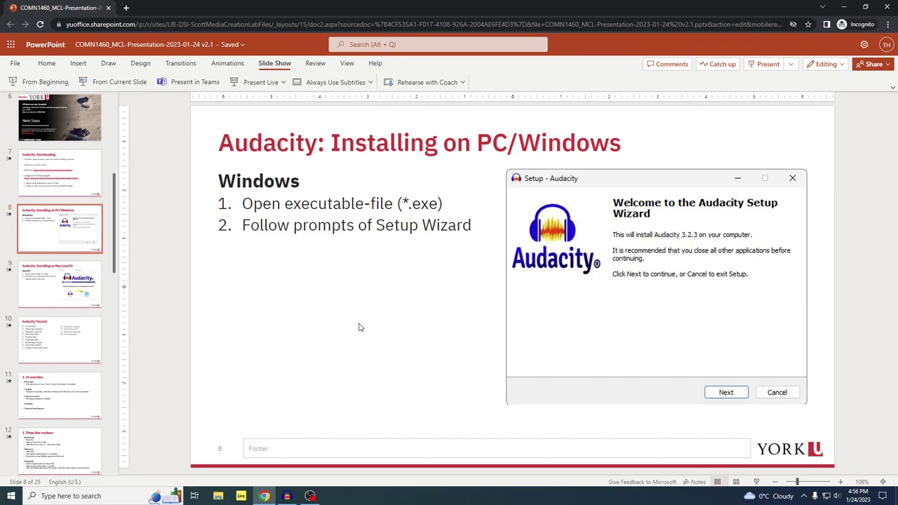
scroll(359, 327, down, 1)
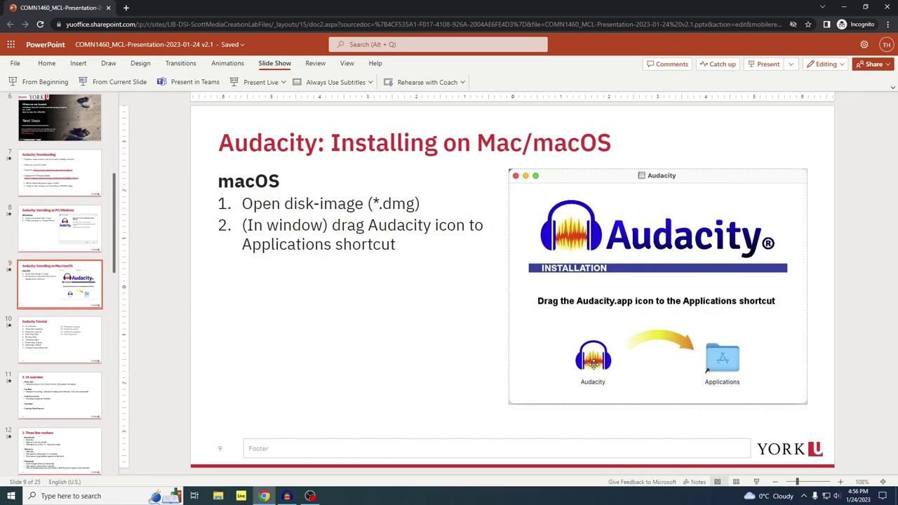
key(Page_Down)
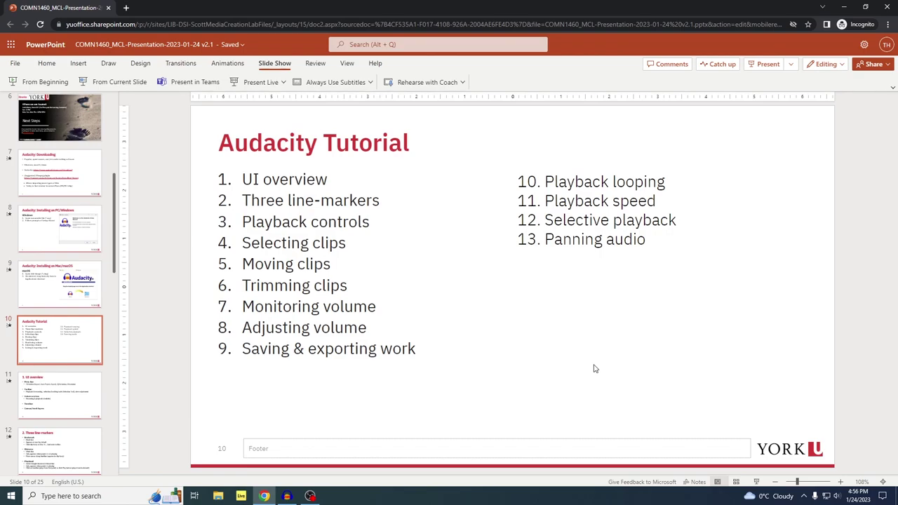
key(Down)
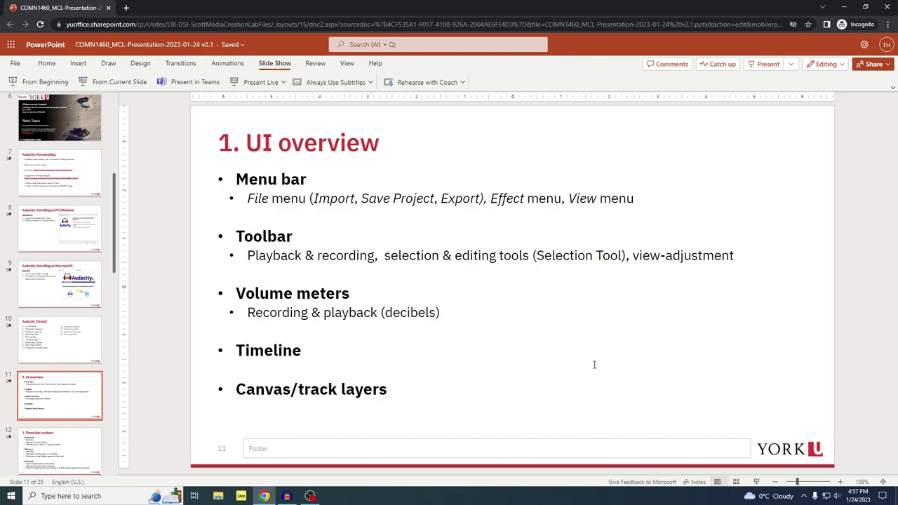
- Switch to Audacity and examine the file import, save and export commands, view options, effect categories, and selection time display choices
key(alt+Tab)
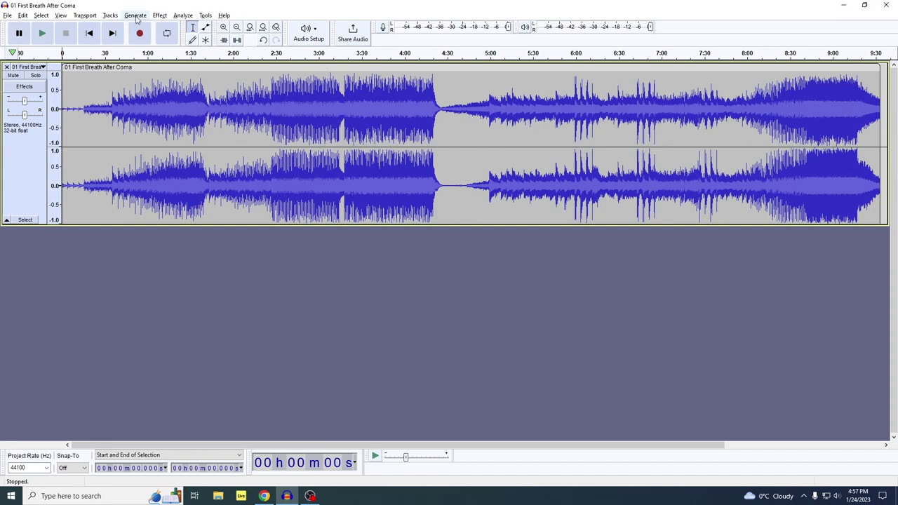
click(9, 15)
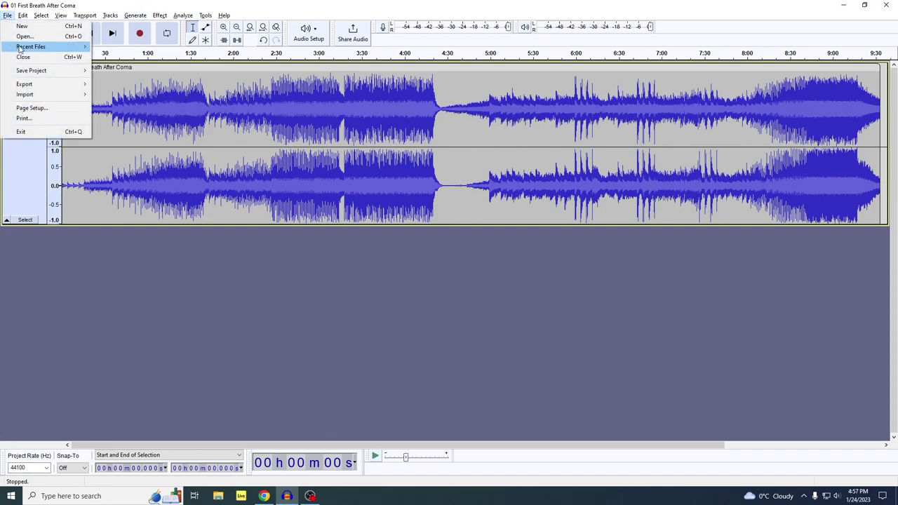
mouse_move(29, 98)
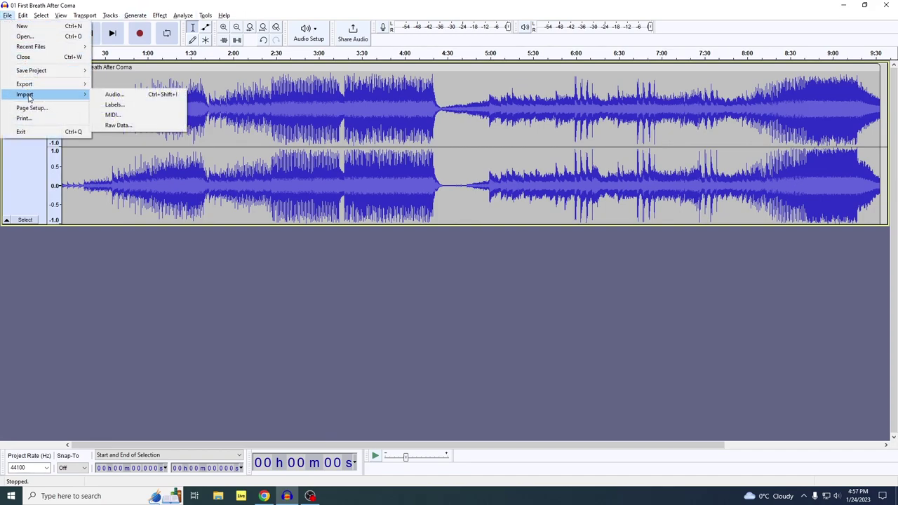
mouse_move(39, 75)
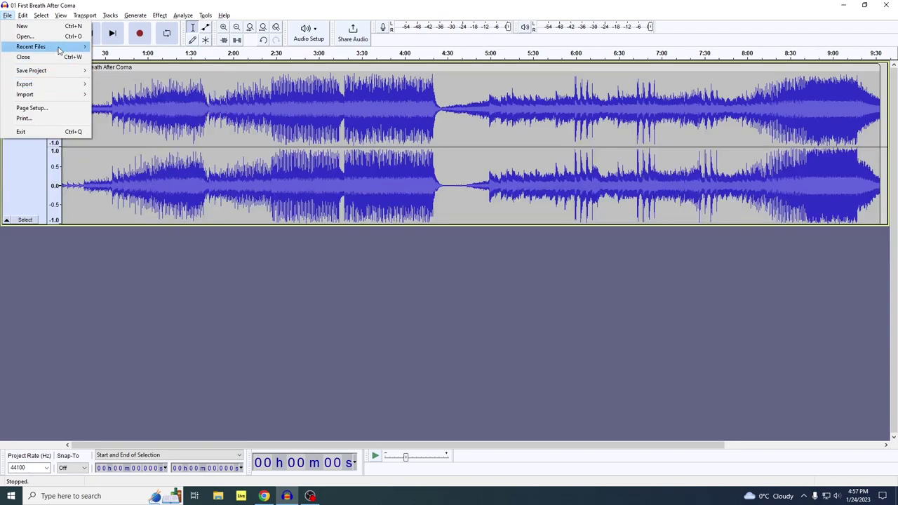
mouse_move(64, 15)
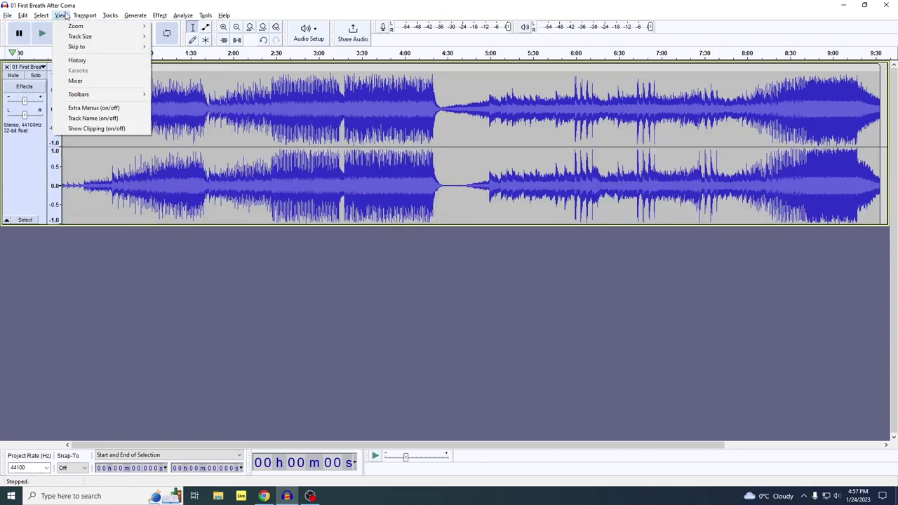
mouse_move(164, 15)
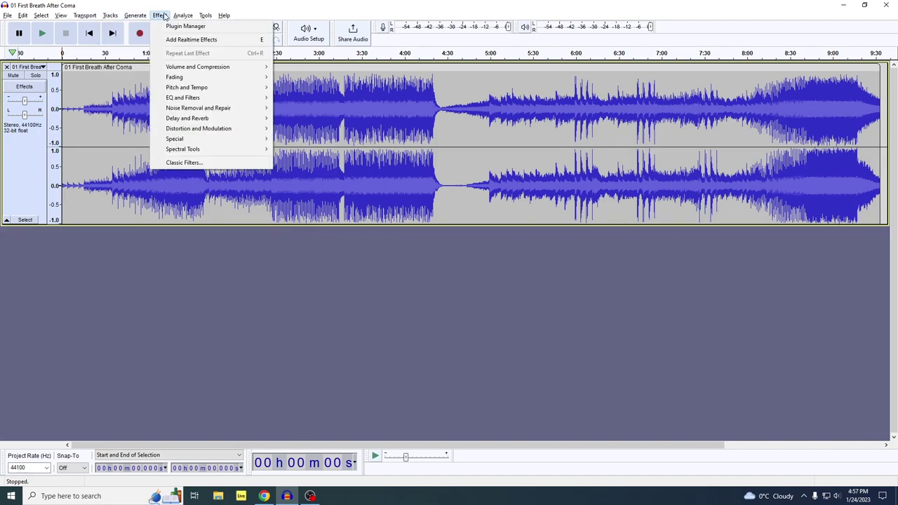
click(256, 10)
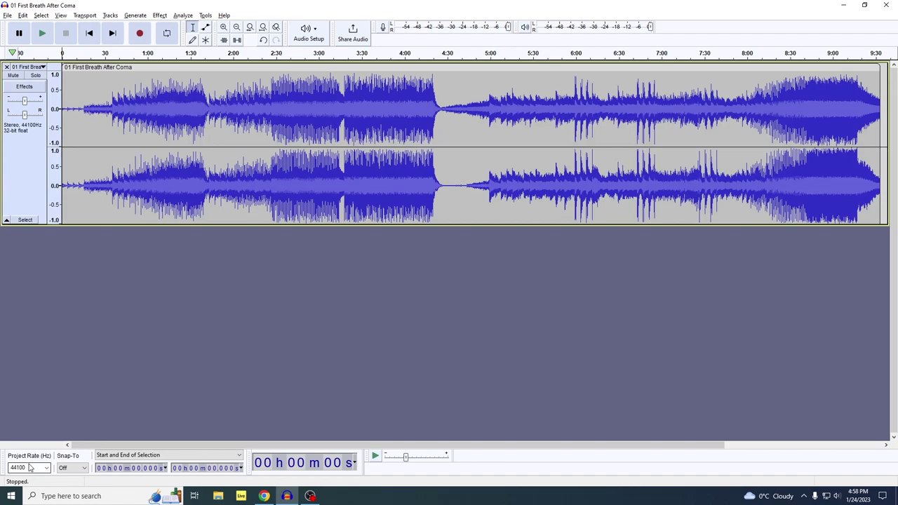
click(240, 456)
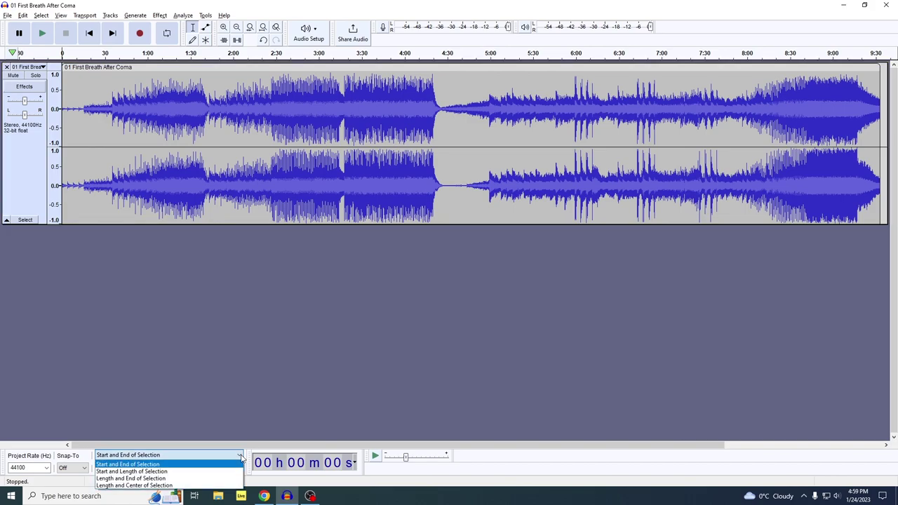
click(417, 484)
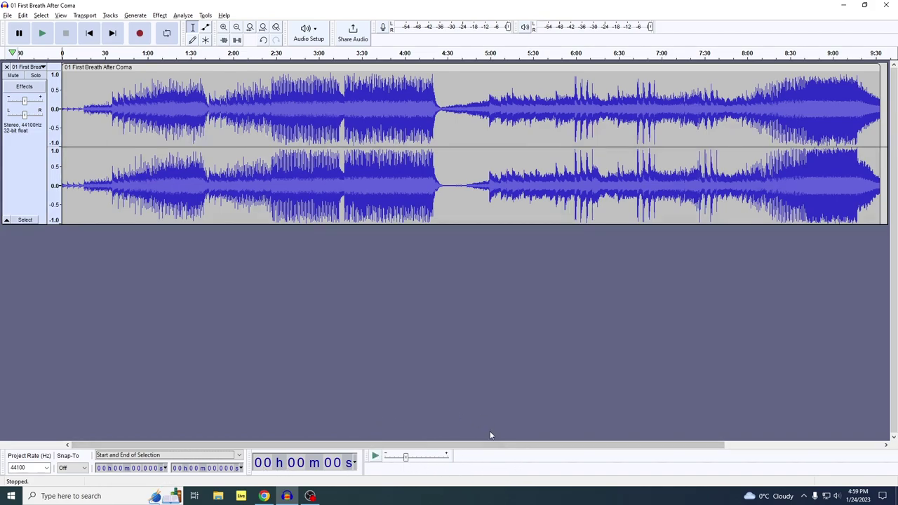
- Switch back to the PowerPoint presentation and advance to the "2. Three line-markers" slide
key(alt+Tab)
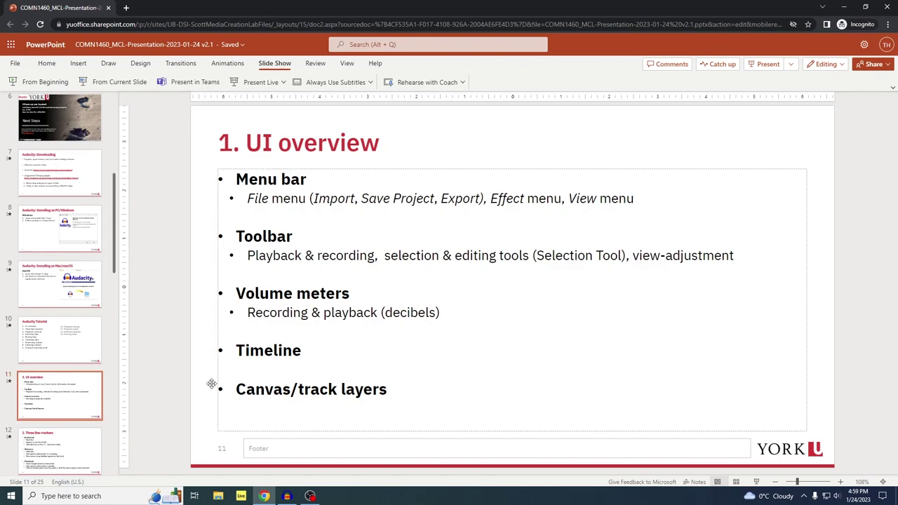
scroll(211, 383, down, 1)
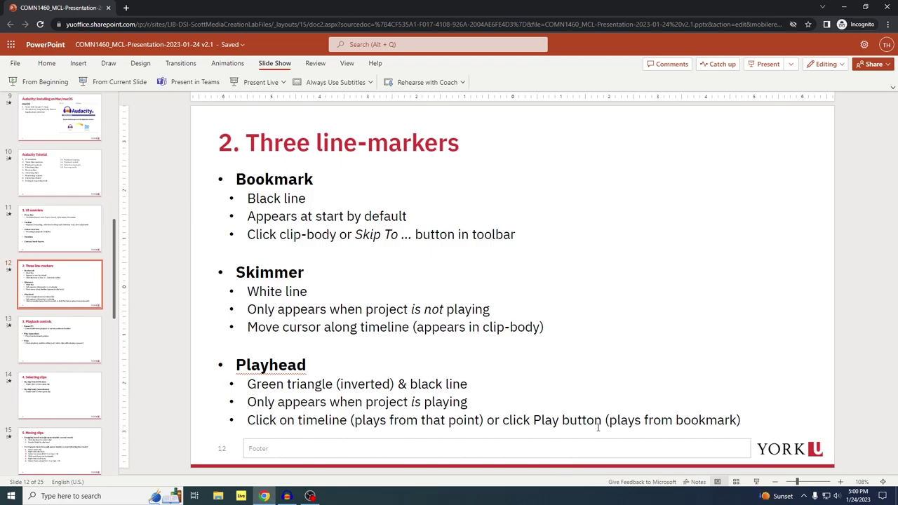
- Switch to Audacity and place the bookmark line at several points across the clip body, finishing at about 4 min 40 s
key(alt+Tab)
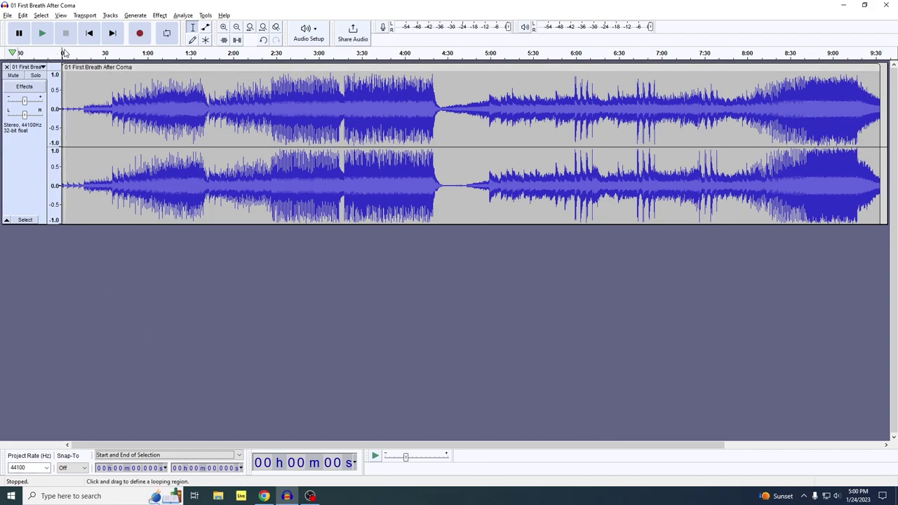
click(90, 83)
click(229, 79)
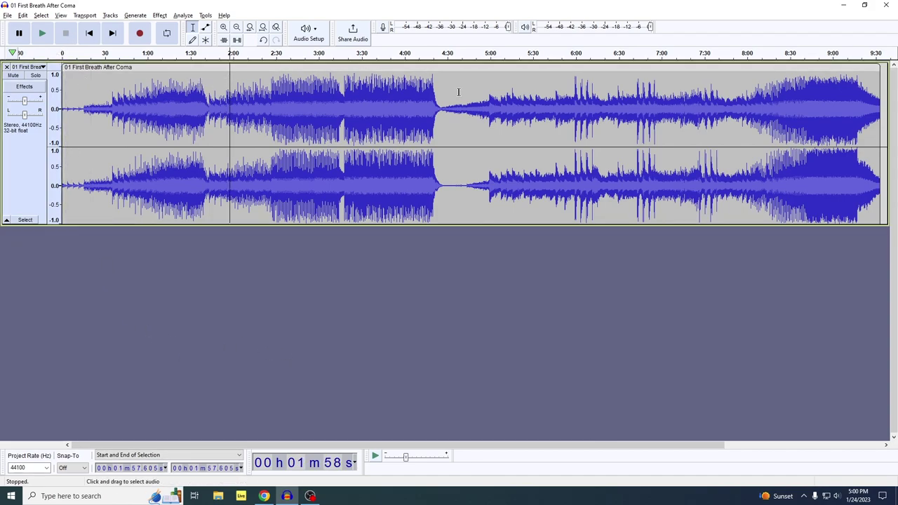
click(463, 92)
click(594, 92)
click(713, 90)
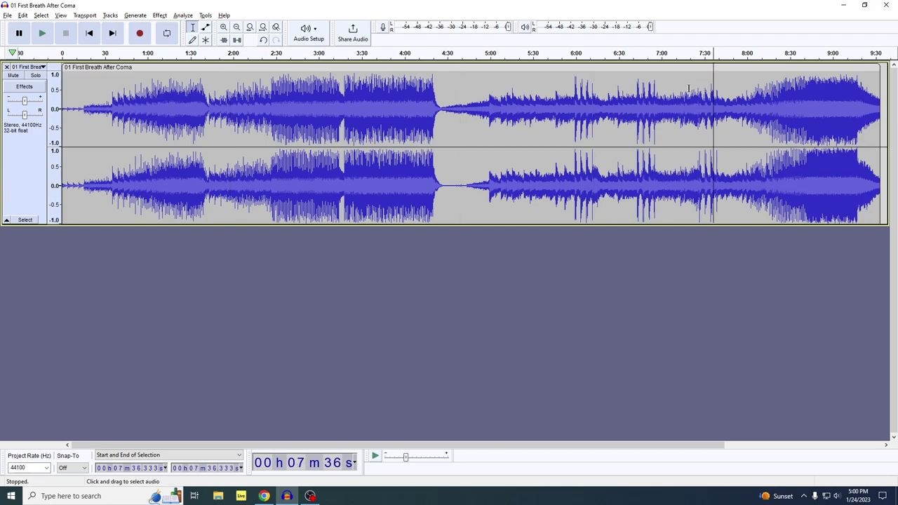
click(462, 87)
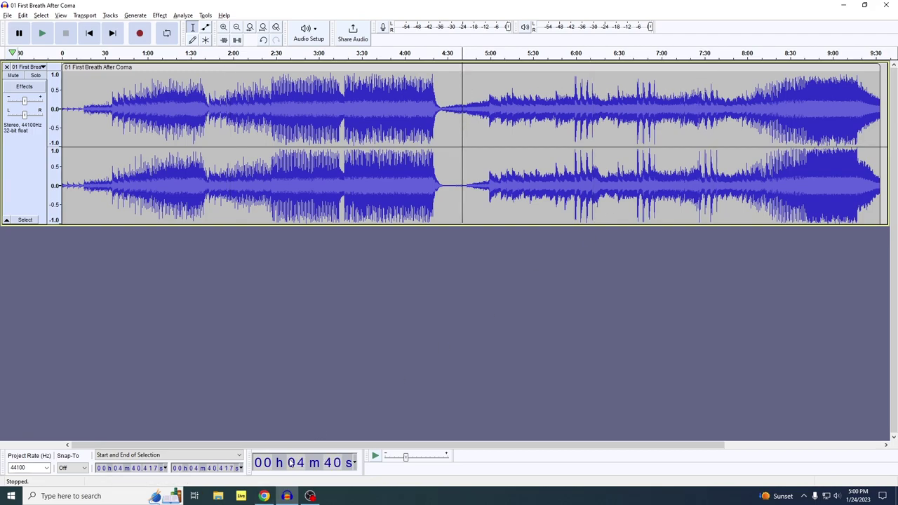
- Place the bookmark line at several points in the empty track area after the clip's end, finishing at about 10 min 9 s
drag(300, 445, 366, 445)
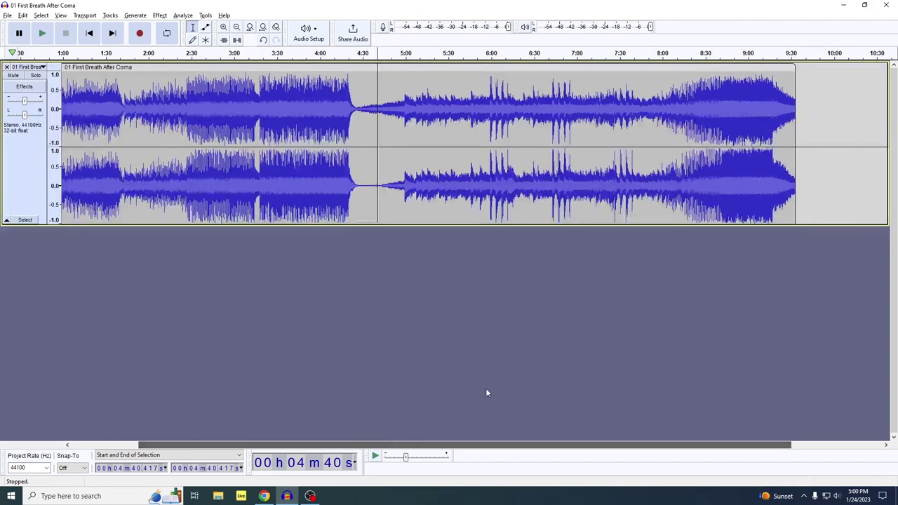
click(847, 99)
click(823, 95)
click(809, 97)
click(846, 102)
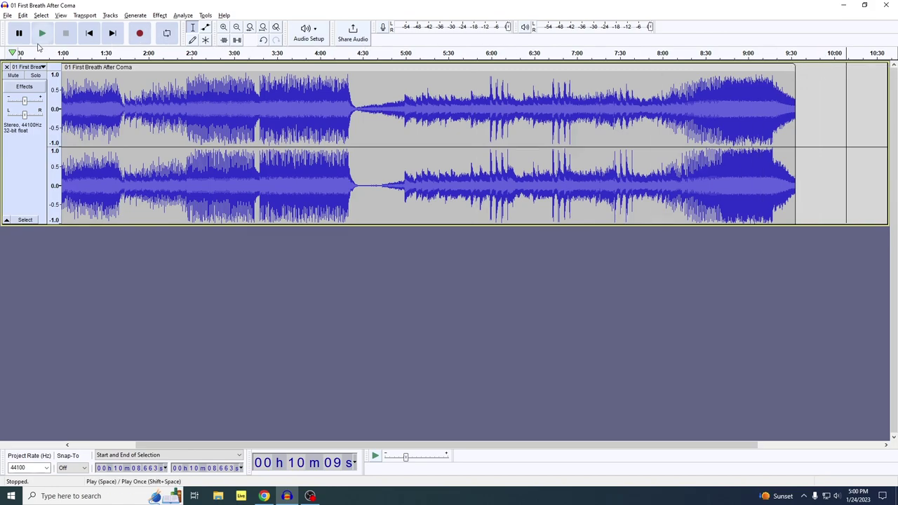
- Start playback from the timeline just before the 4:30 mark, then stop it
click(356, 55)
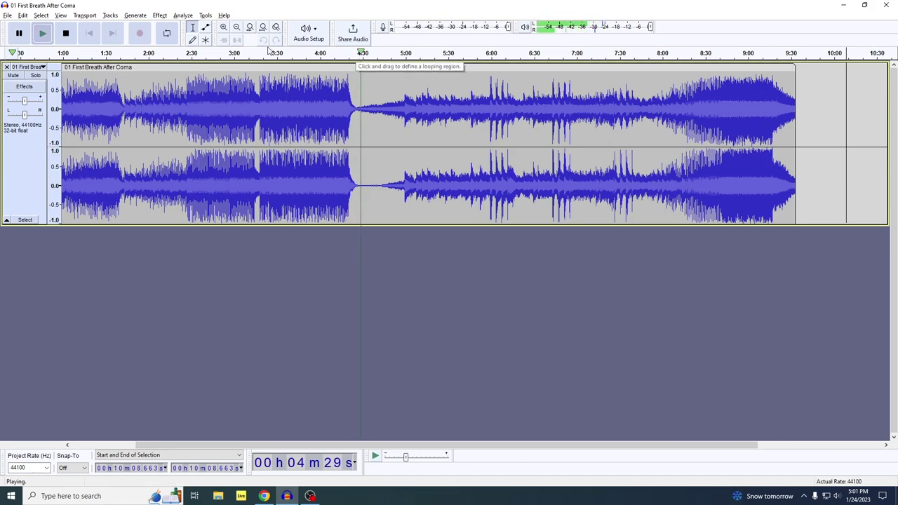
click(112, 33)
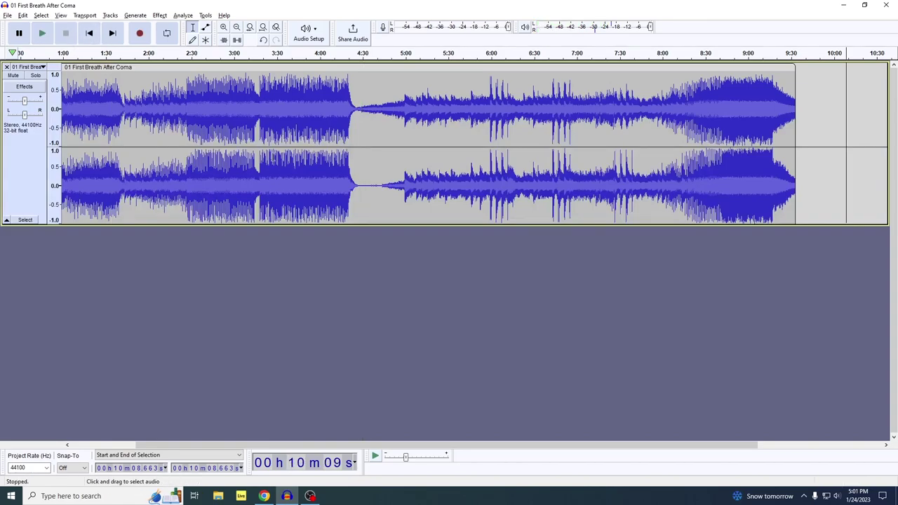
- Place the bookmark line about 4 s into the clip, then skip it to the start of the project
drag(489, 445, 305, 445)
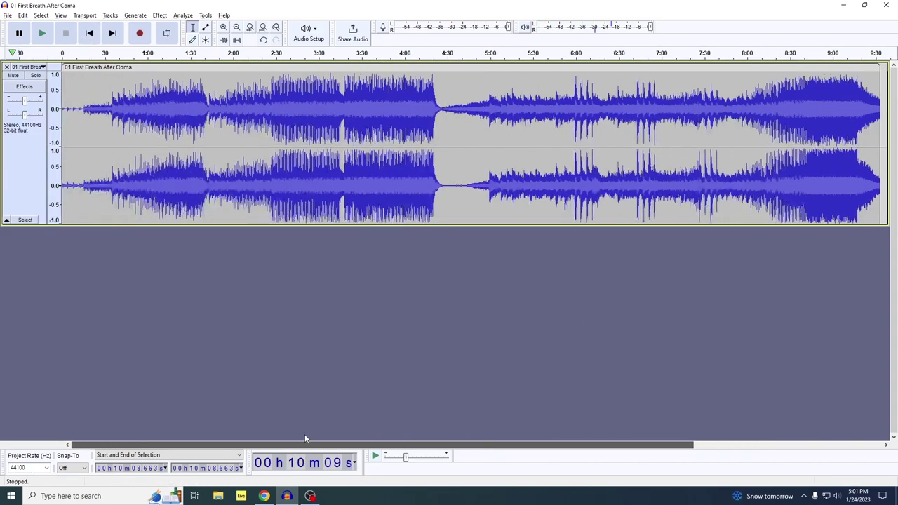
click(68, 85)
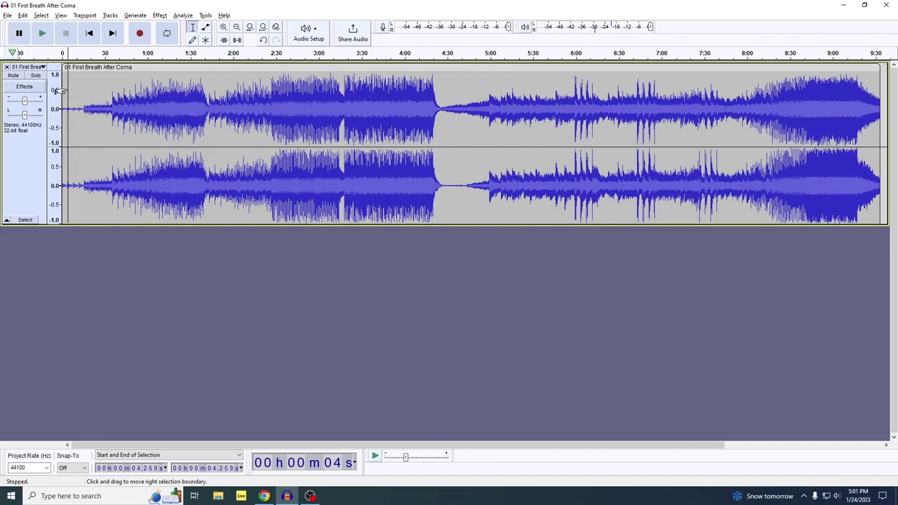
key(Home)
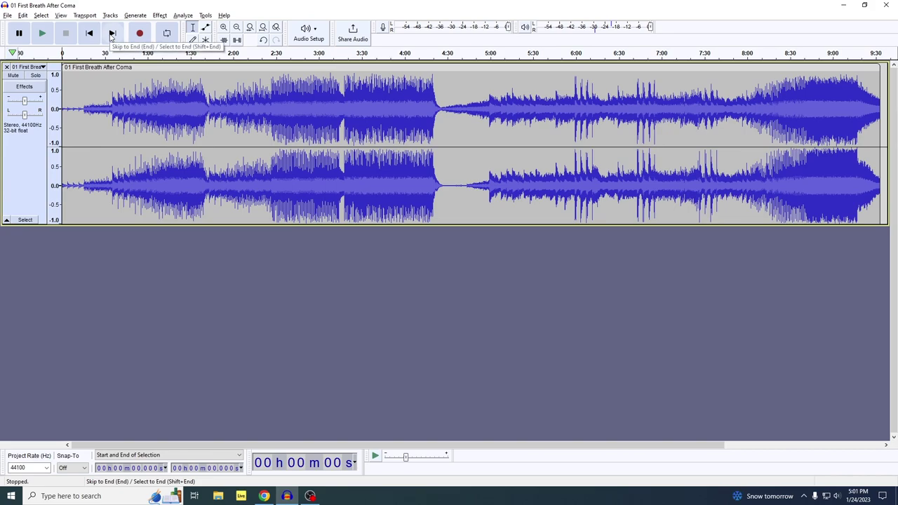
- Skip the bookmark line to the project's end and back to its start, then play briefly from there and stop
click(111, 34)
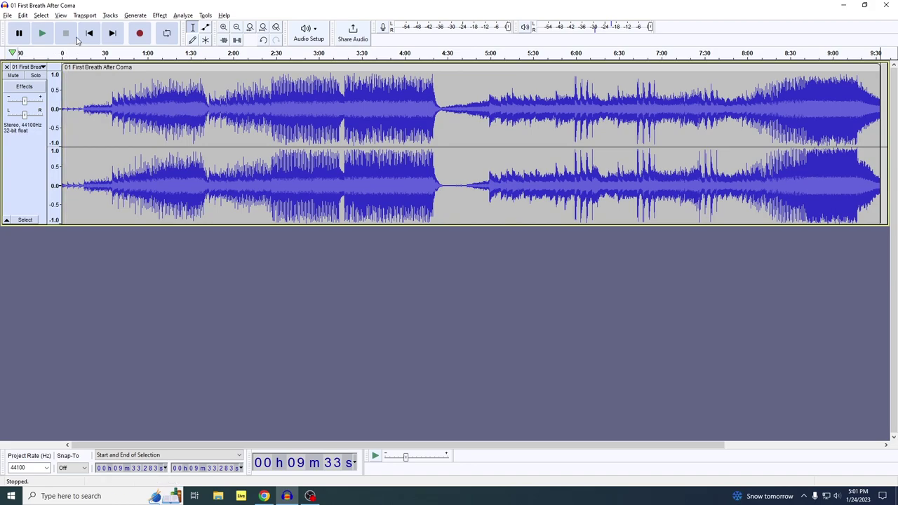
click(89, 32)
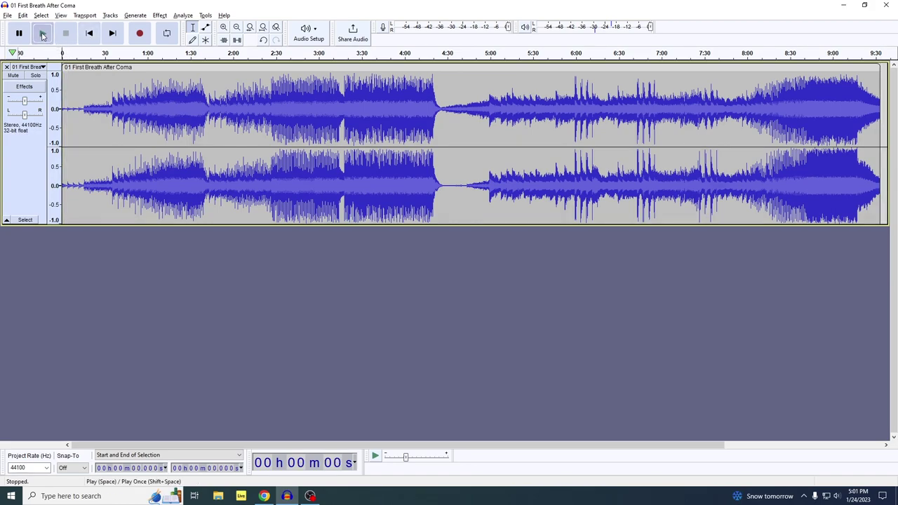
click(43, 33)
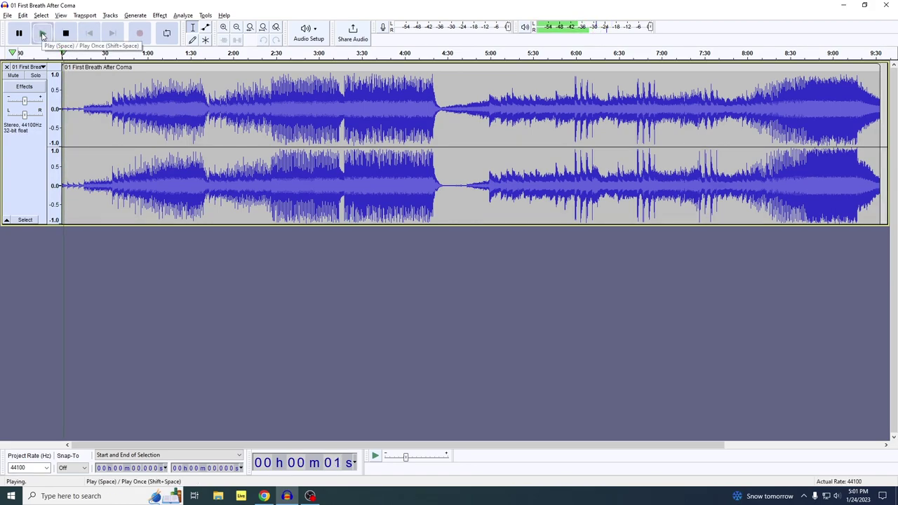
click(70, 36)
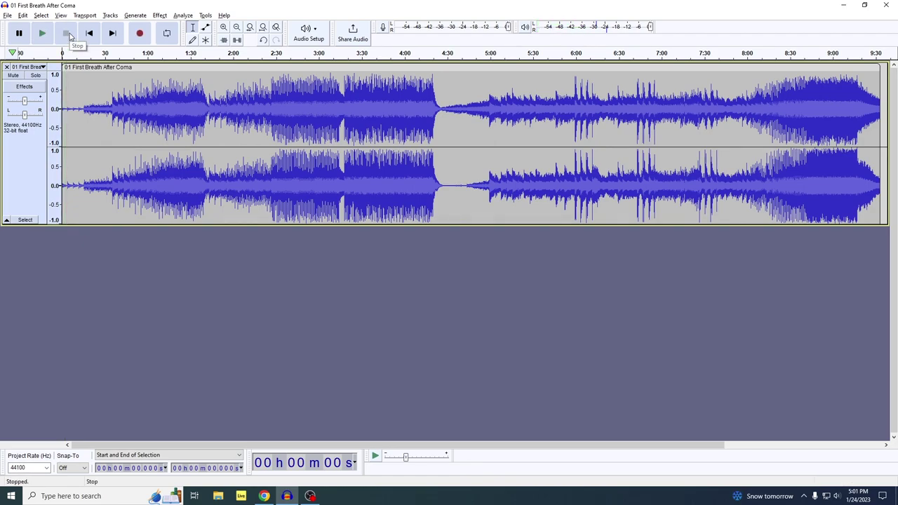
- Switch to the PowerPoint presentation, review the "2. Three line-markers" slide, and advance to "3. Playback controls"
key(alt+Tab)
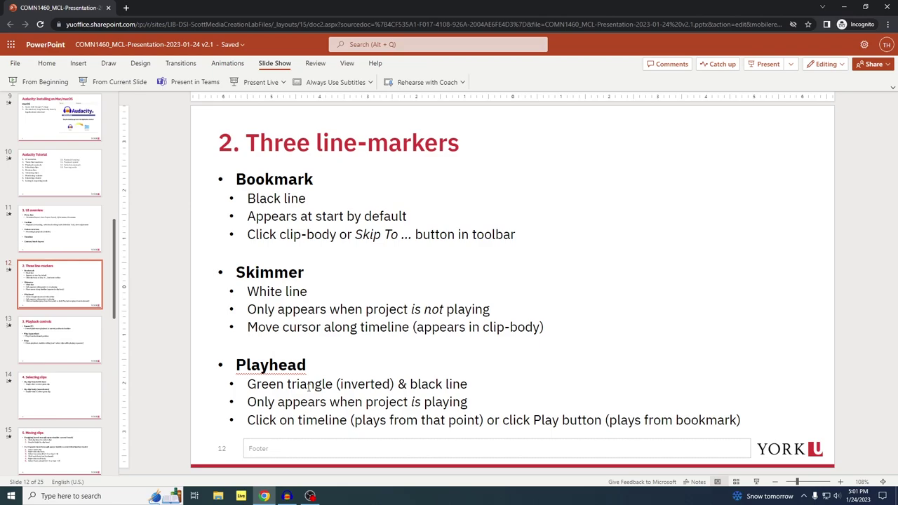
scroll(309, 367, down, 2)
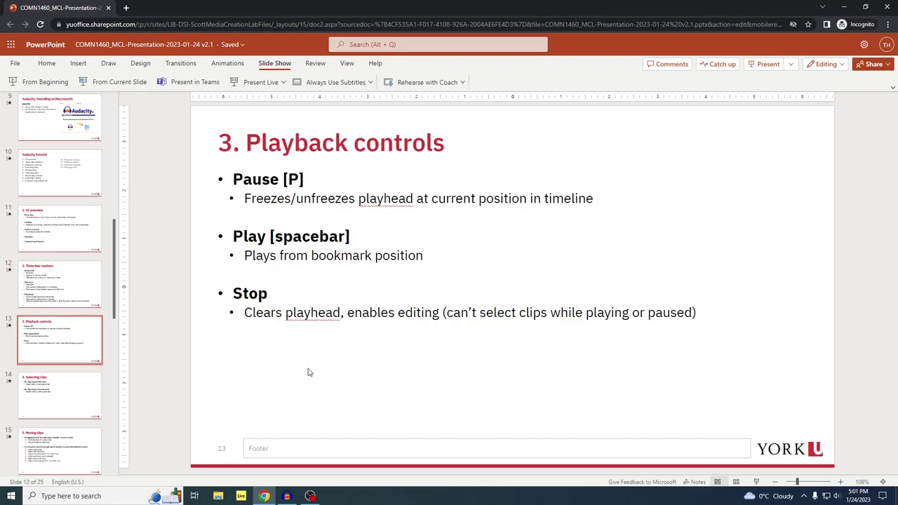
scroll(309, 371, up, 2)
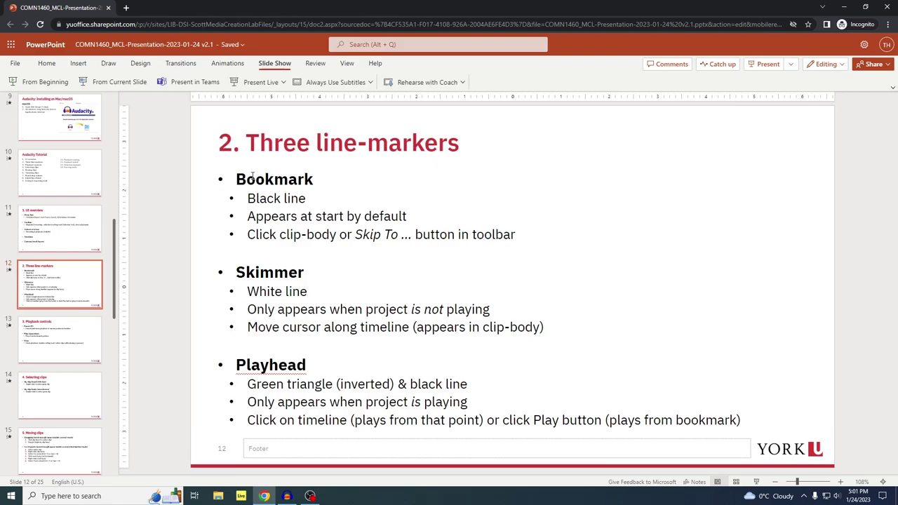
scroll(252, 177, down, 1)
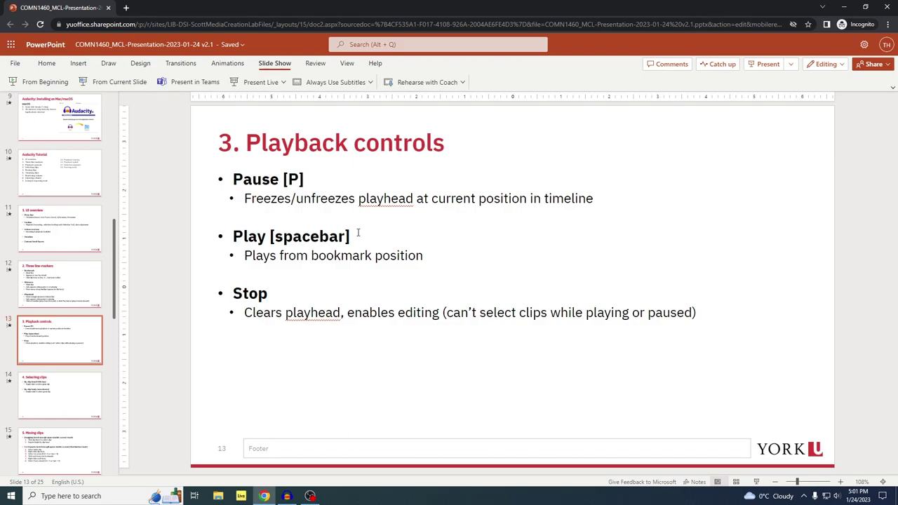
- Switch to Audacity, place the bookmark about 13 s into the clip, play, pause and resume, then restart playback from the bookmark and stop it
key(alt+Tab)
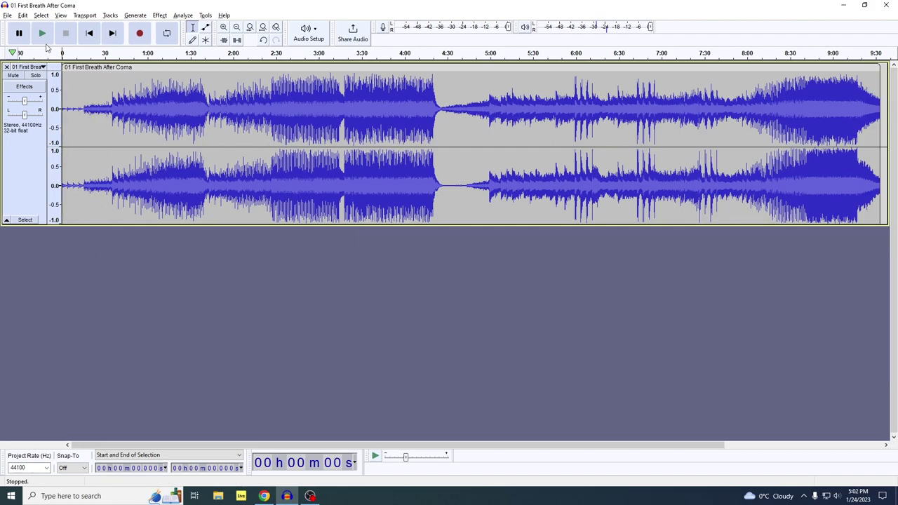
click(81, 81)
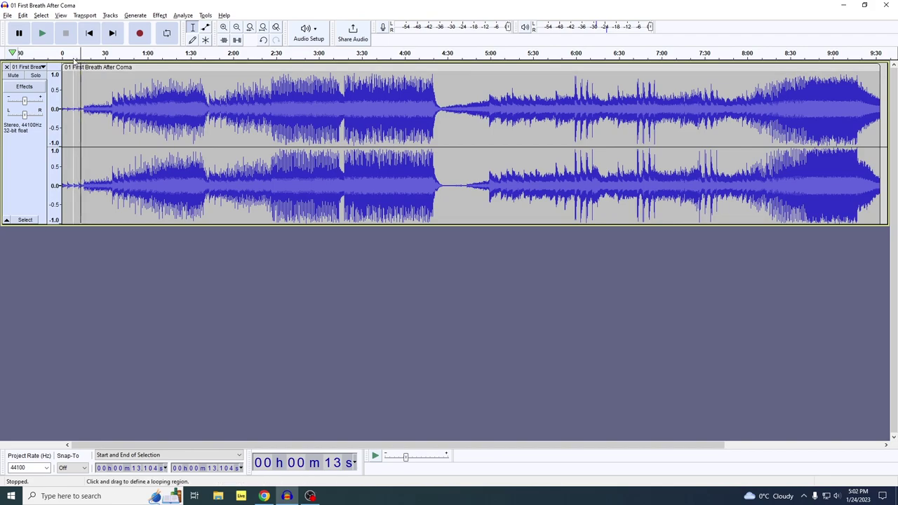
click(43, 35)
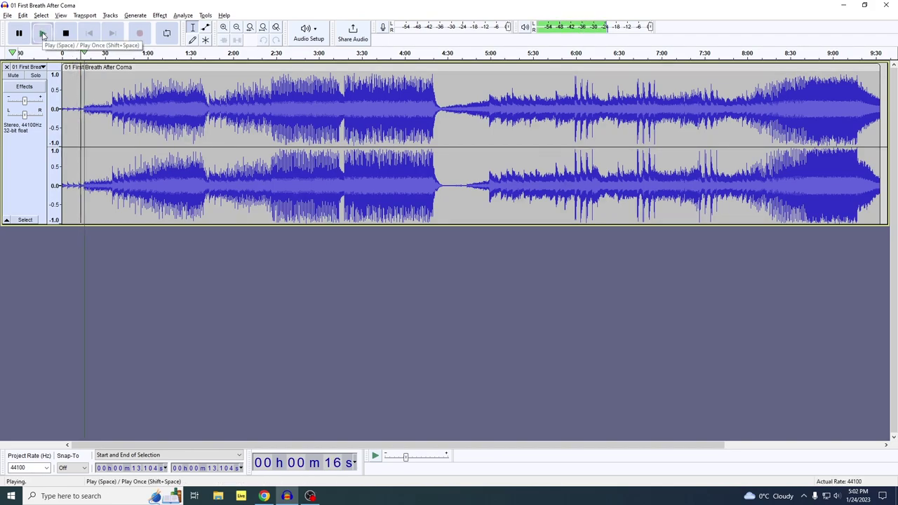
click(18, 34)
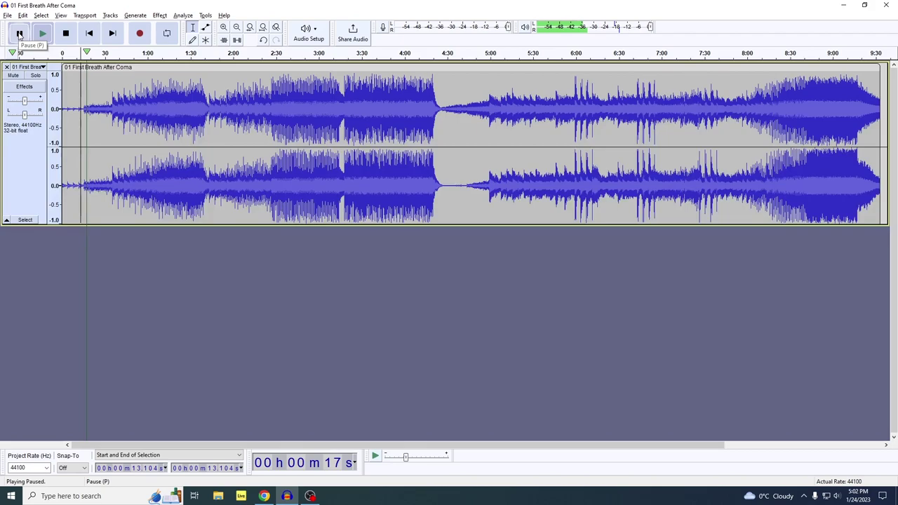
click(19, 34)
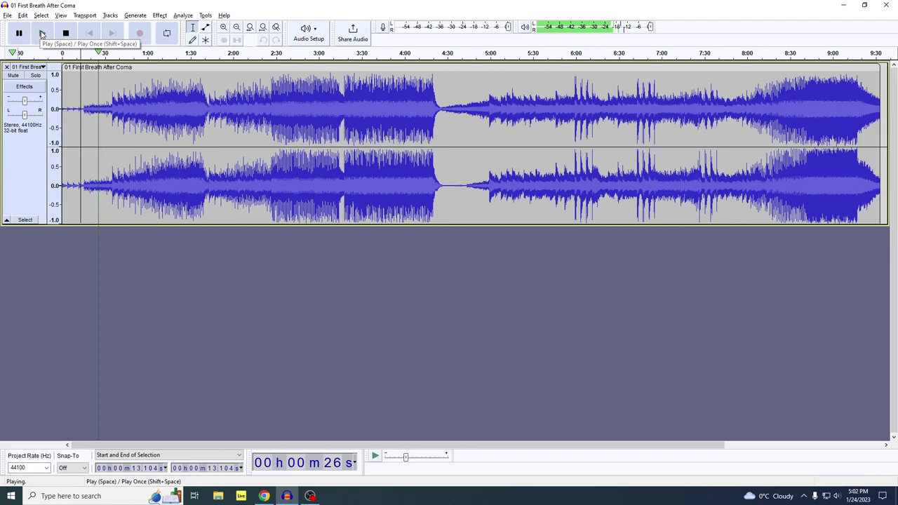
click(42, 33)
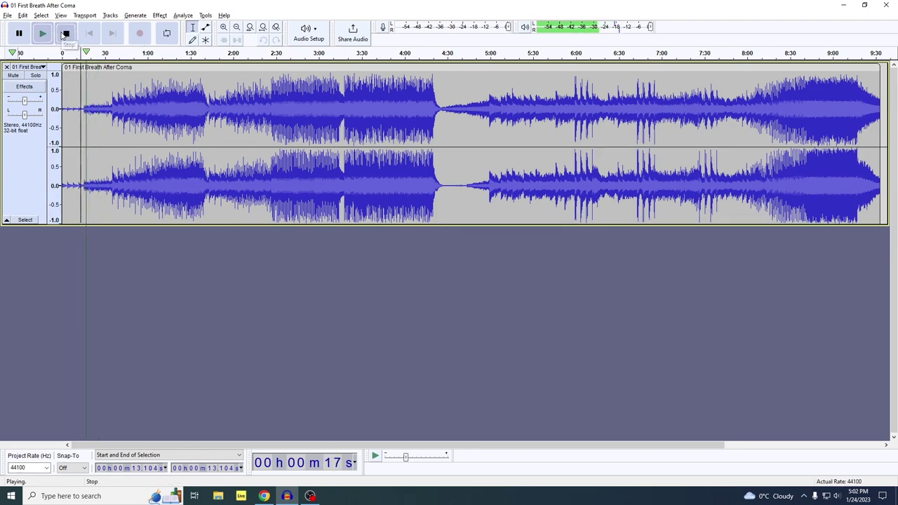
click(63, 34)
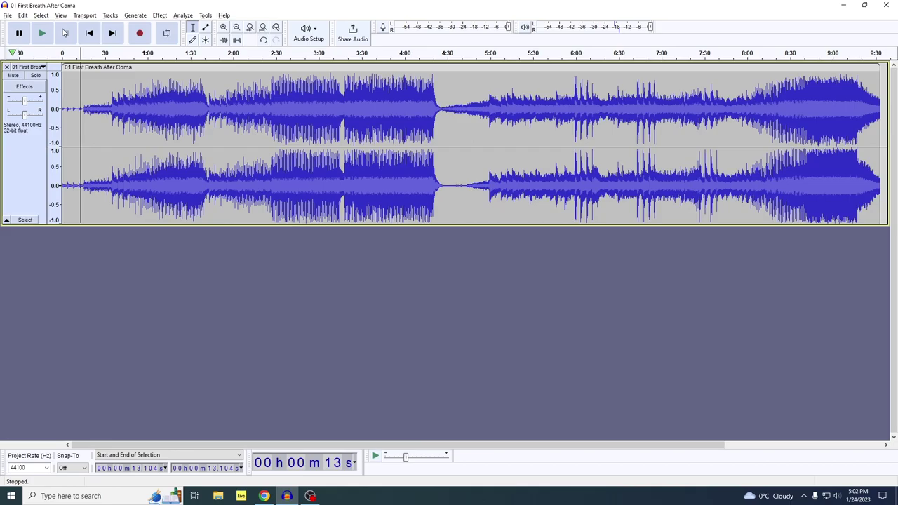
- Switch to the PowerPoint presentation and advance from "3. Playback controls" to the "4. Selecting clips" slide
key(alt+Tab)
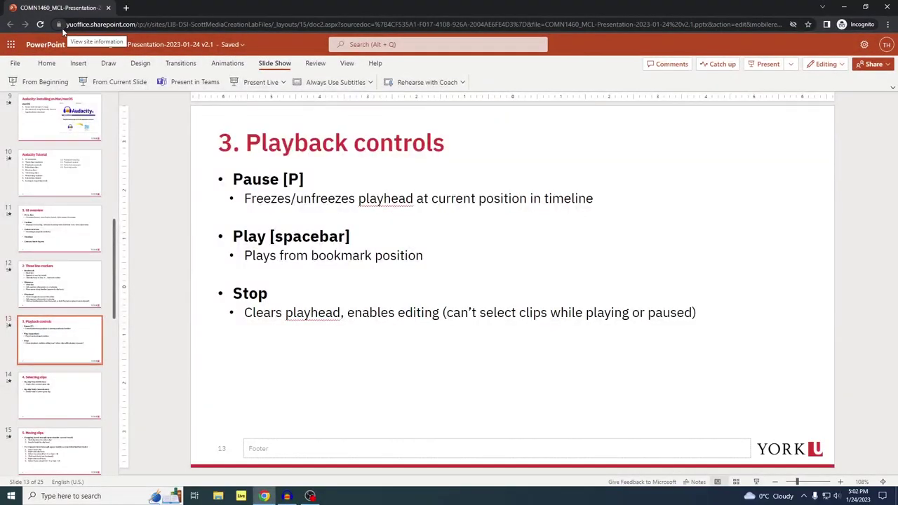
key(Down)
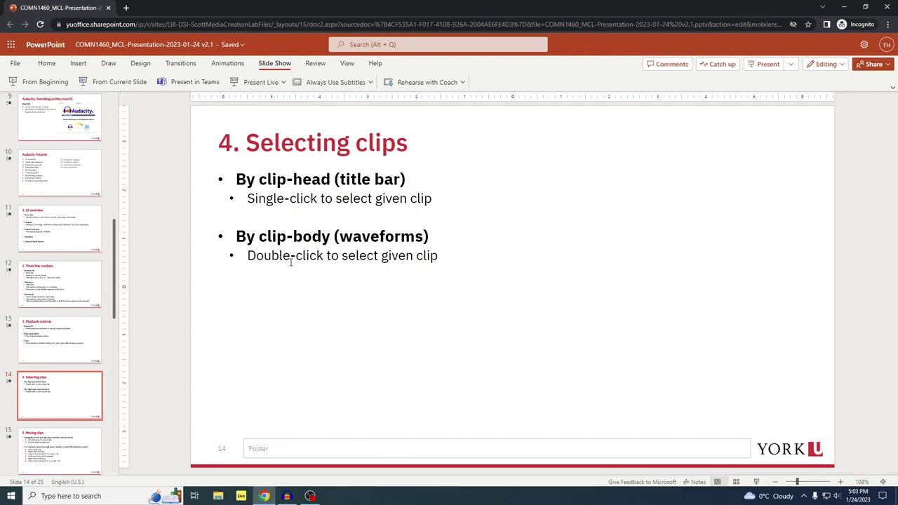
- Switch to Audacity, select the entire clip by its clip-head, clear the selection, and select the whole clip again
key(alt+Tab)
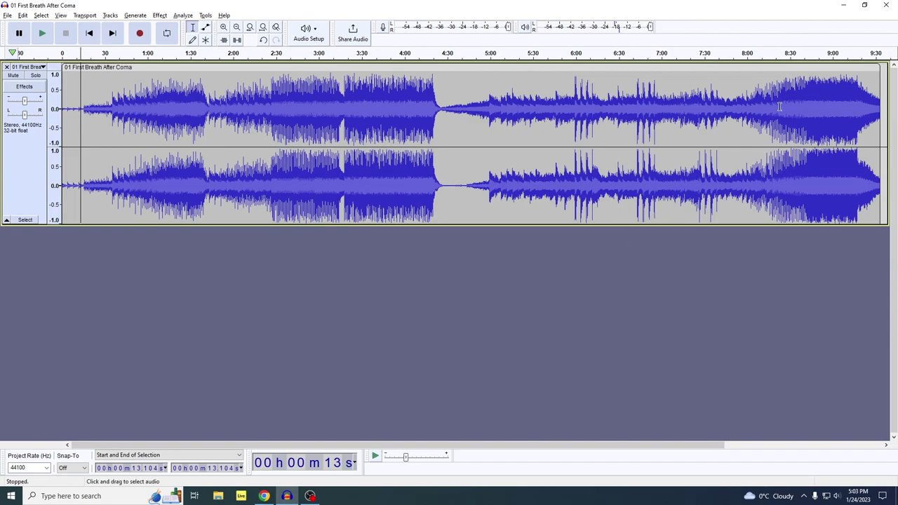
click(162, 68)
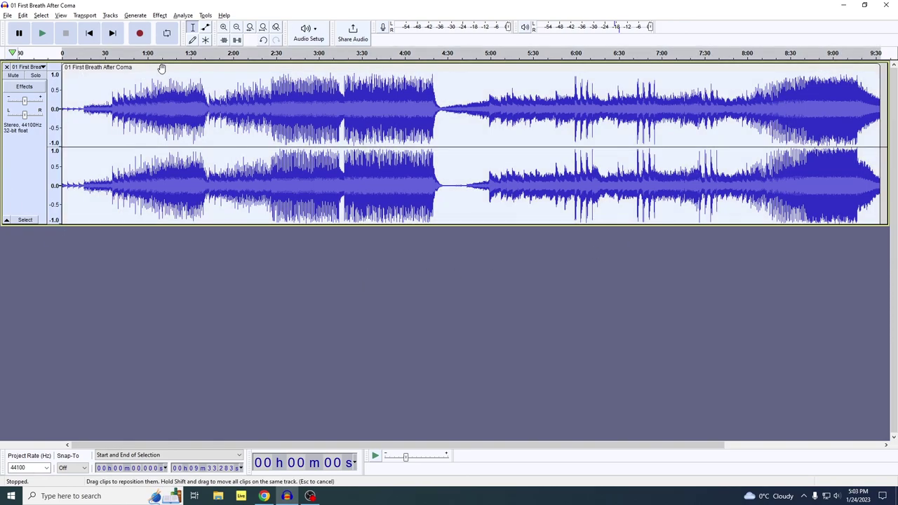
click(214, 364)
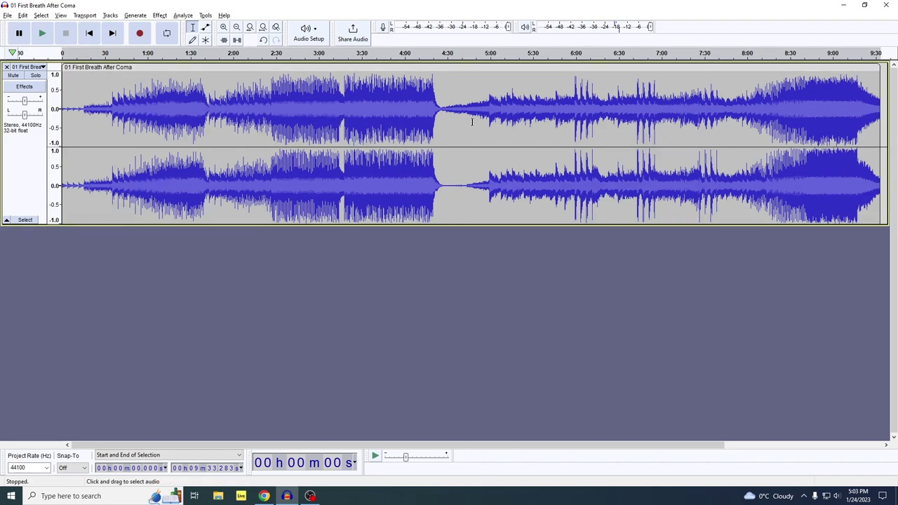
key(ctrl+a)
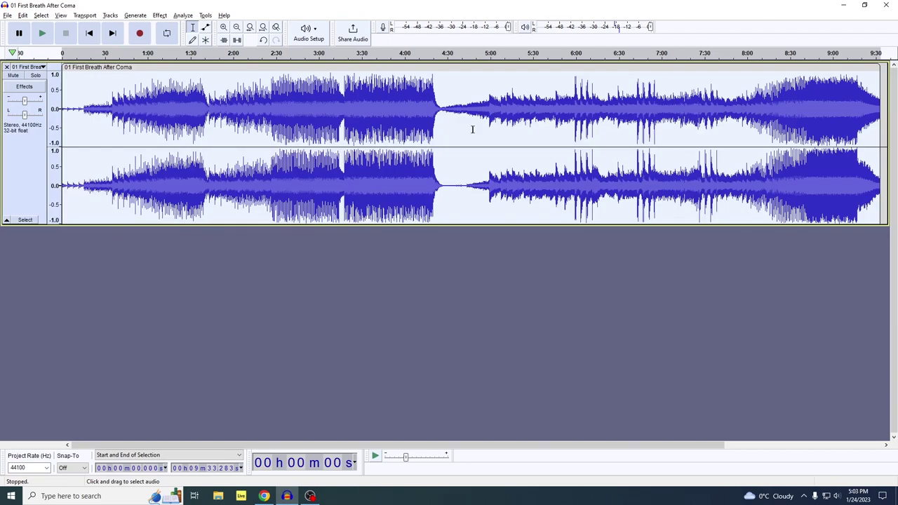
- Return to the PowerPoint presentation and advance it to the "5. Moving clips" slide
key(alt+Tab)
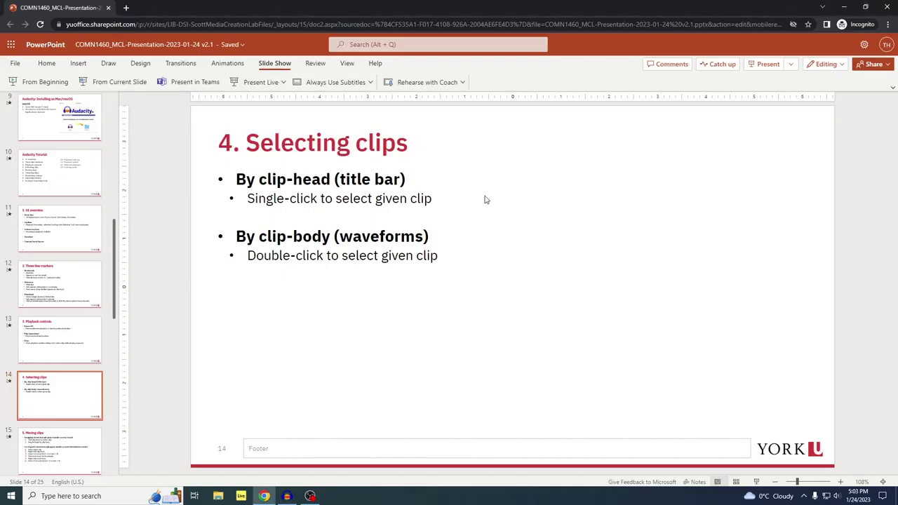
scroll(484, 200, down, 1)
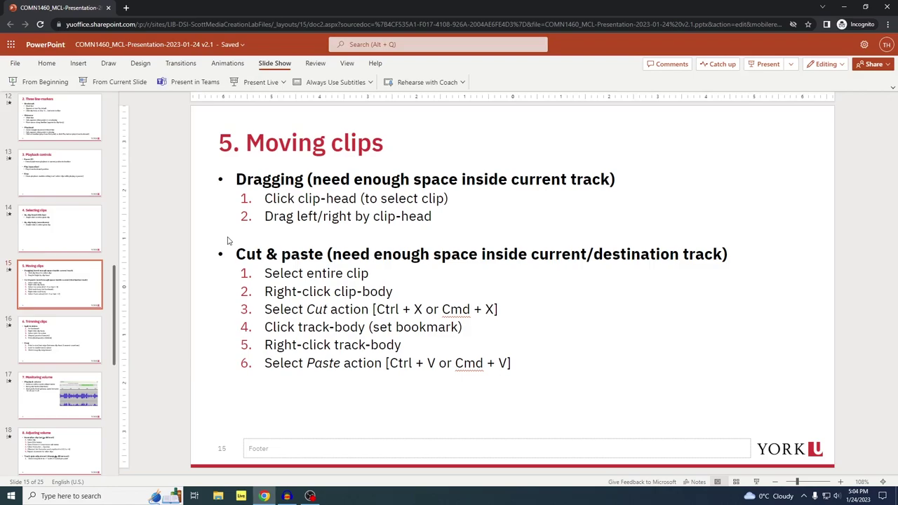
- Switch to Audacity and import 01 First Breath After Coma again as a second track
key(alt+Tab)
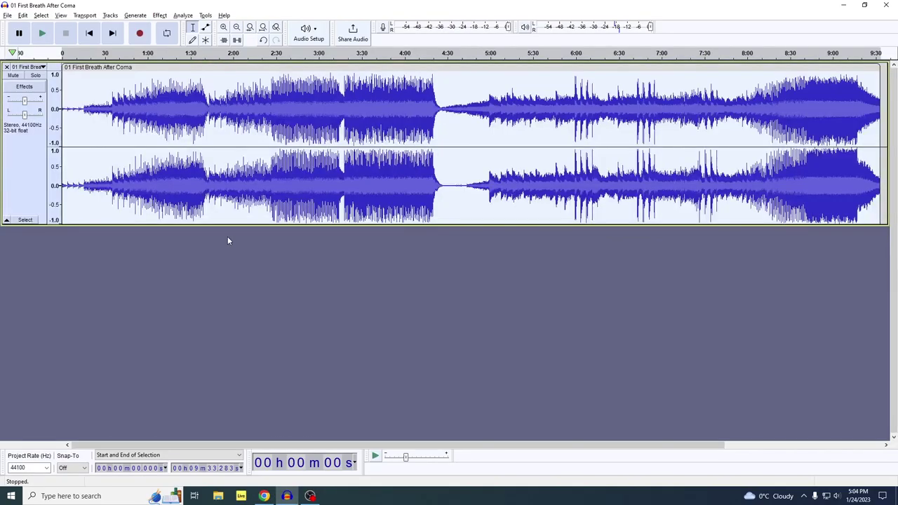
click(8, 15)
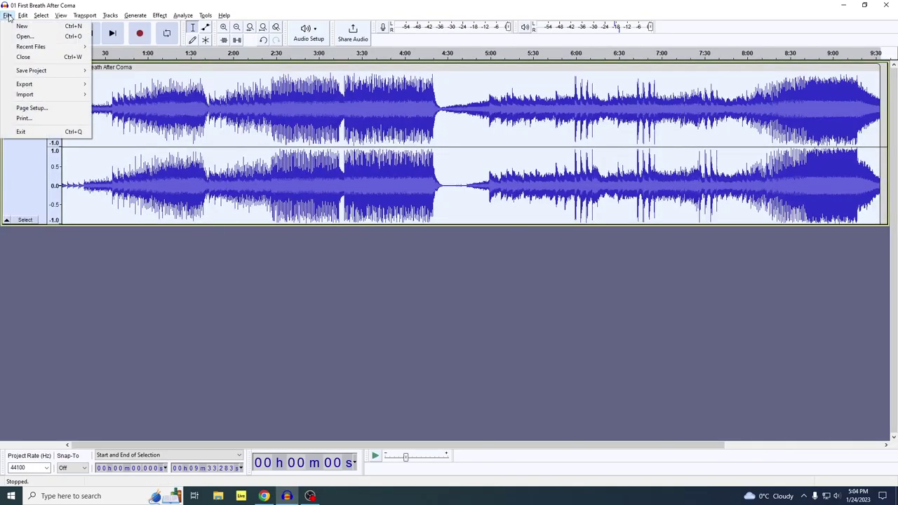
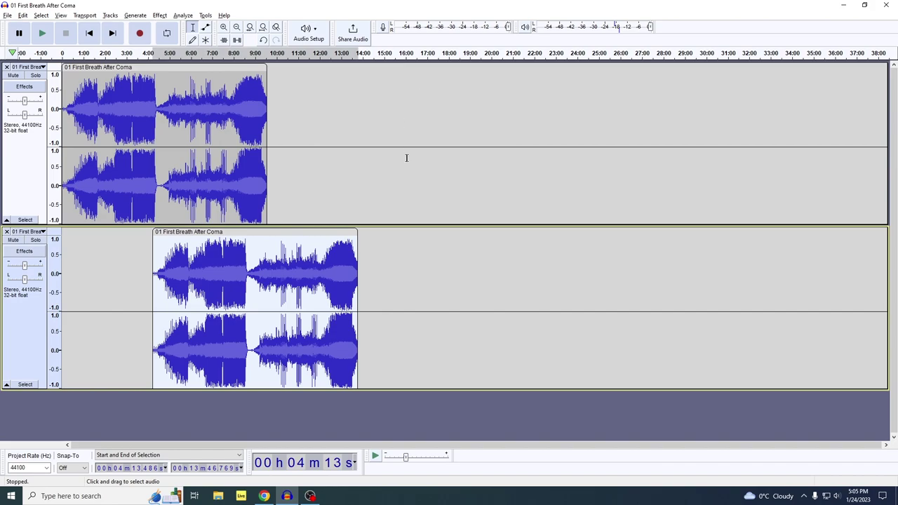
- Select the entire clip in the second track by its clip-head and cut it
click(470, 283)
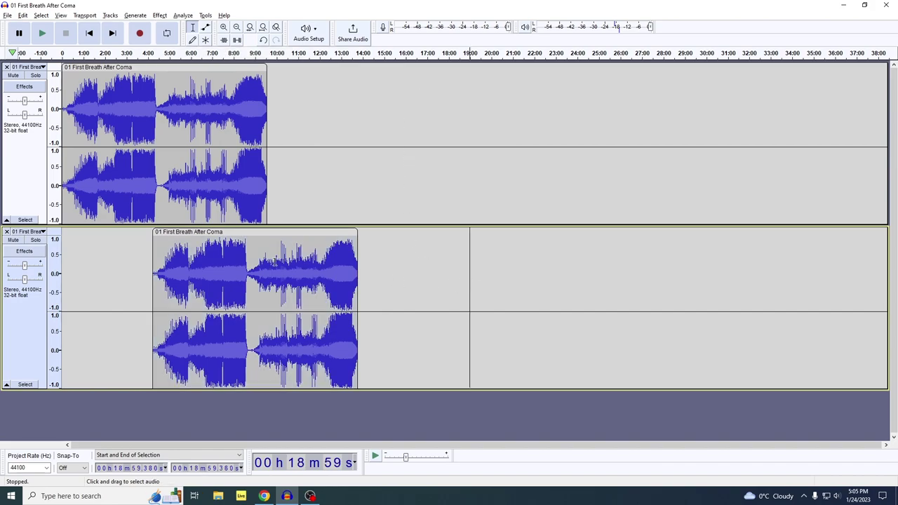
click(272, 233)
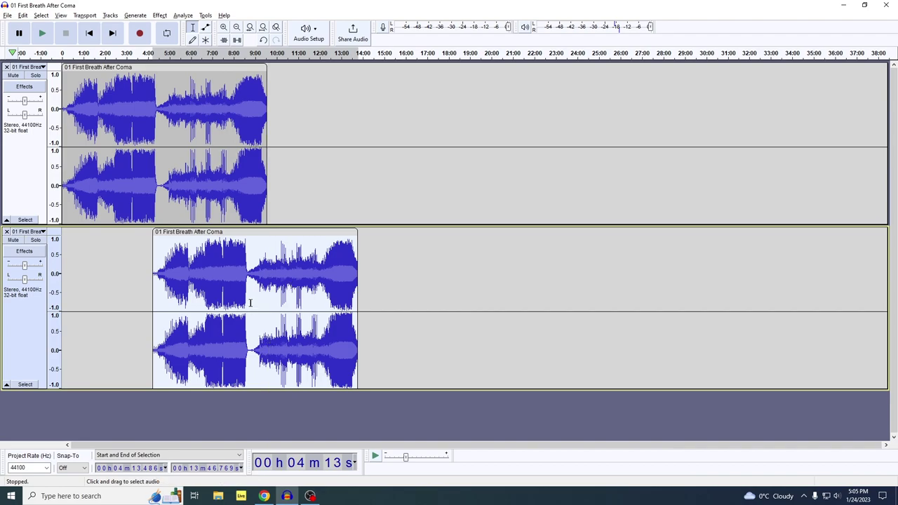
right_click(256, 254)
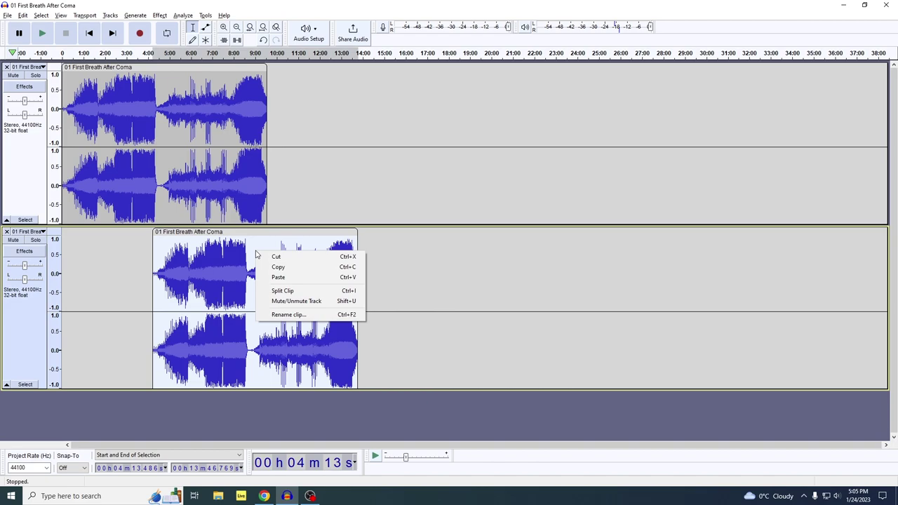
click(325, 262)
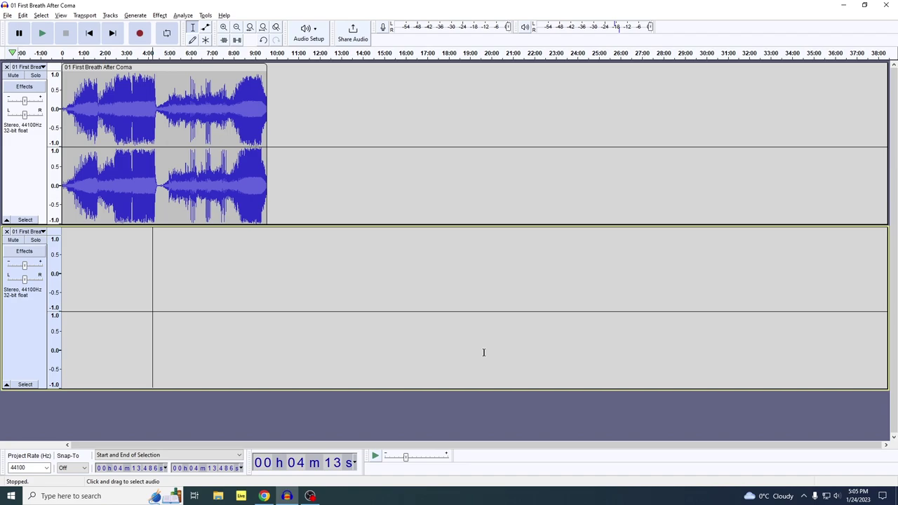
- Paste the cut clip into the first track after the existing clip, with the bookmark at about 10:05
click(277, 73)
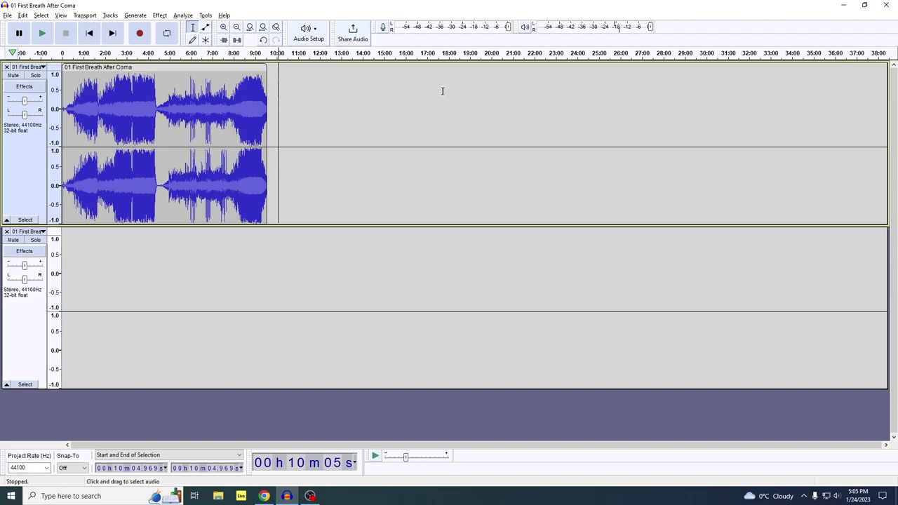
right_click(317, 93)
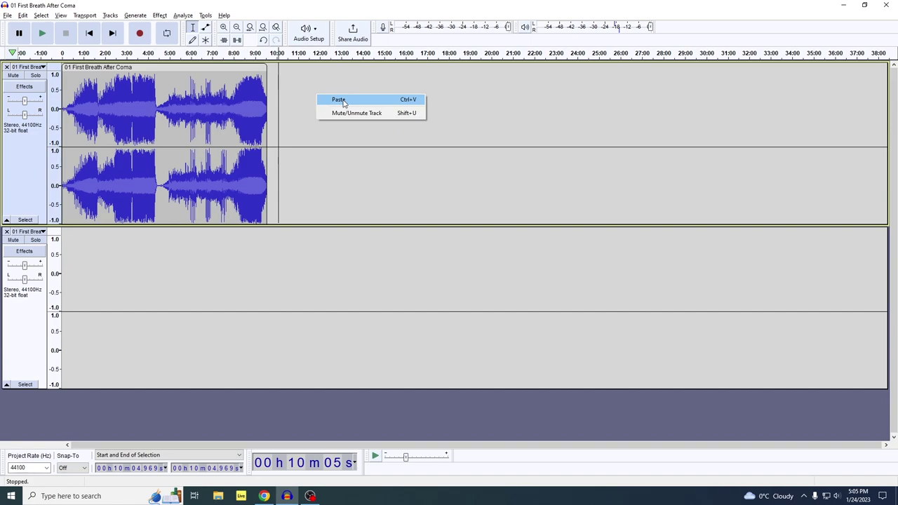
click(343, 100)
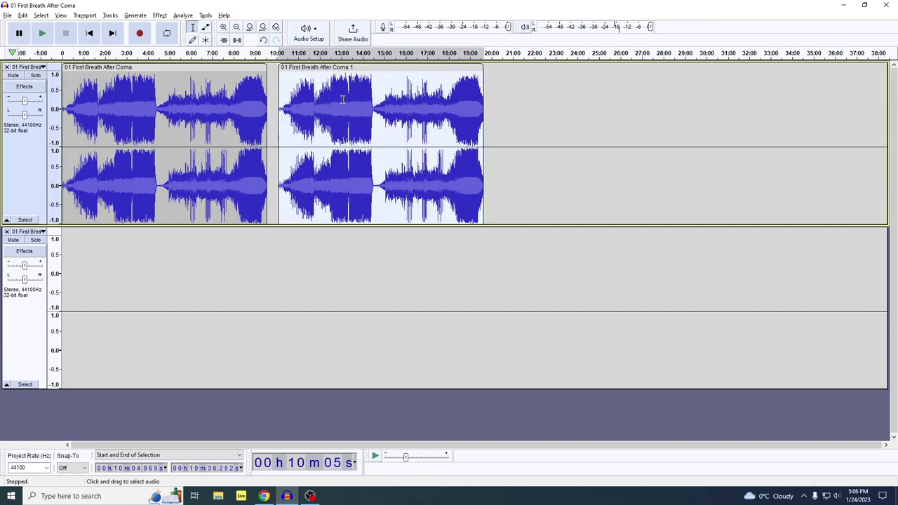
- Move the pasted clip up against the end of the first clip and delete the empty second track
click(522, 87)
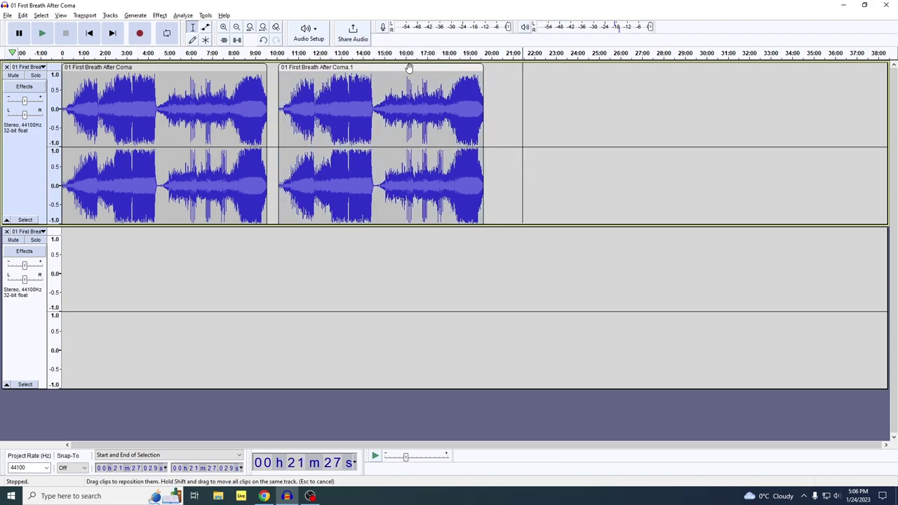
drag(409, 67, 398, 67)
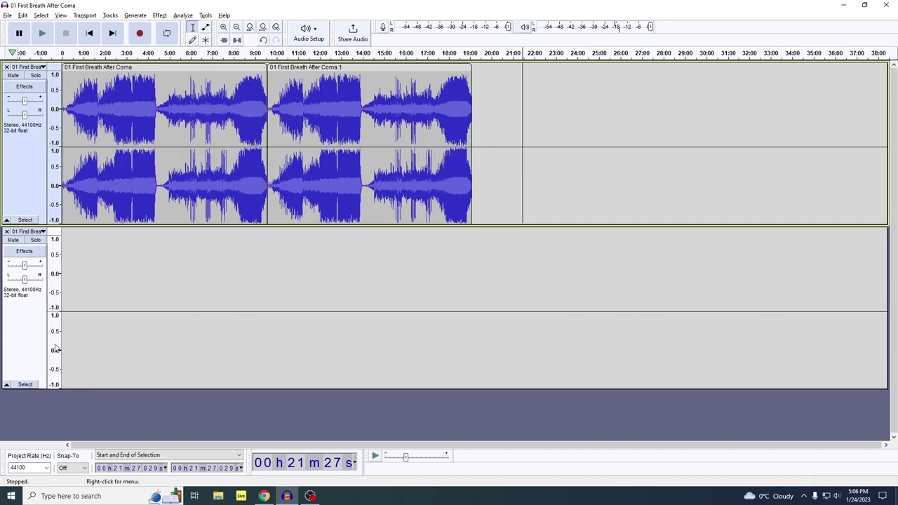
click(7, 232)
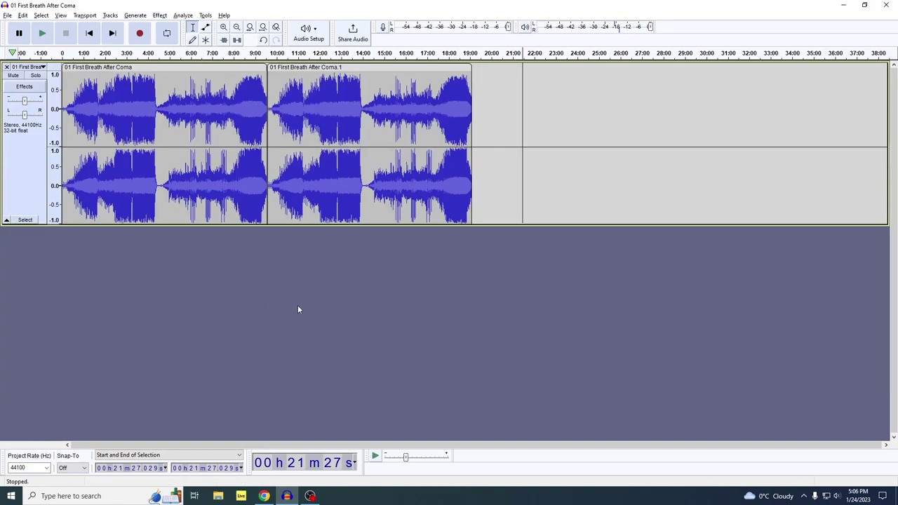
- Switch to the PowerPoint presentation and show the "6. Trimming clips" slide
key(alt+Tab)
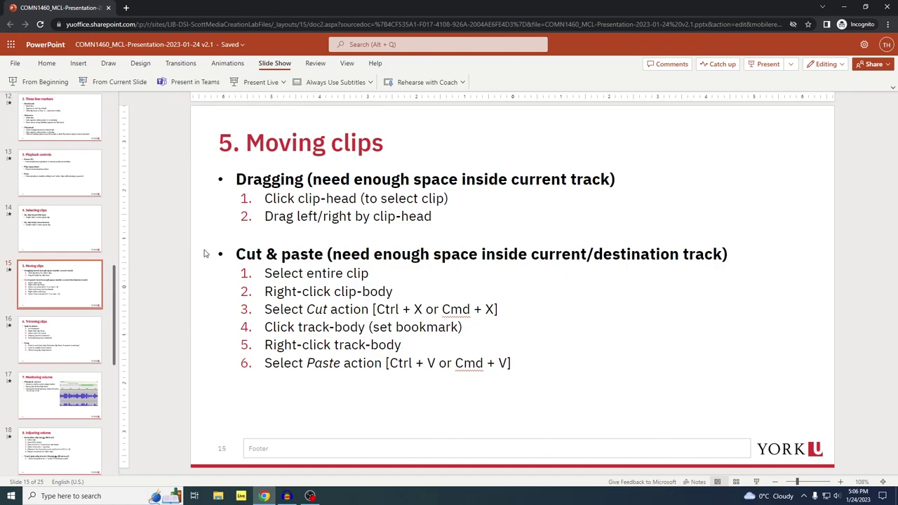
click(75, 342)
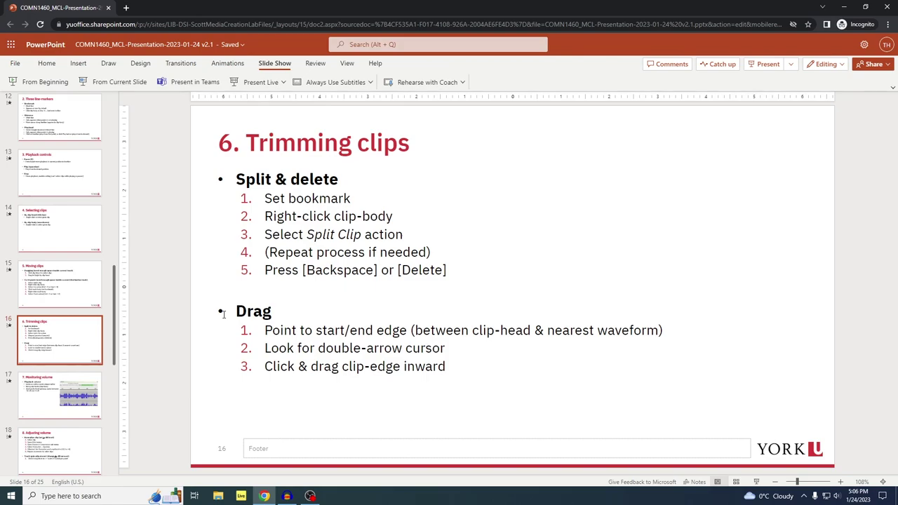
- Switch to Audacity and split the second clip at about 13:59, at the end of its loud section
key(alt+Tab)
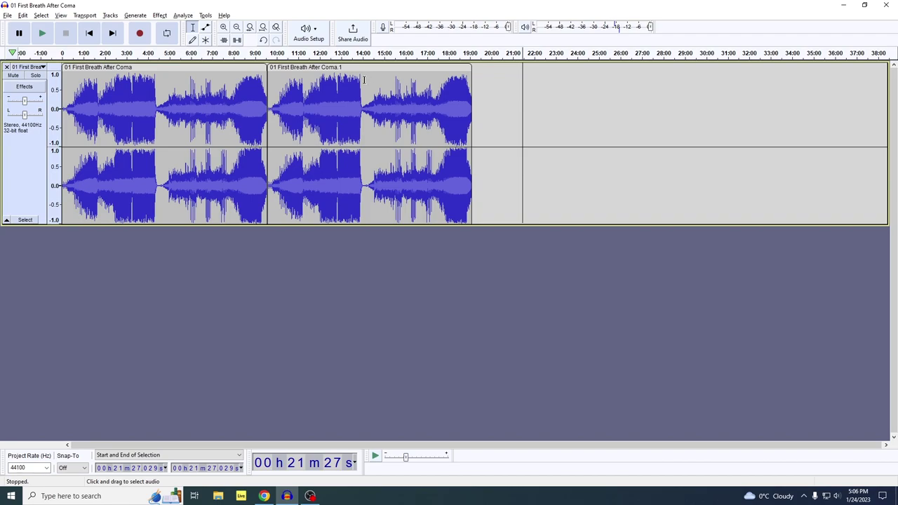
click(364, 80)
click(362, 80)
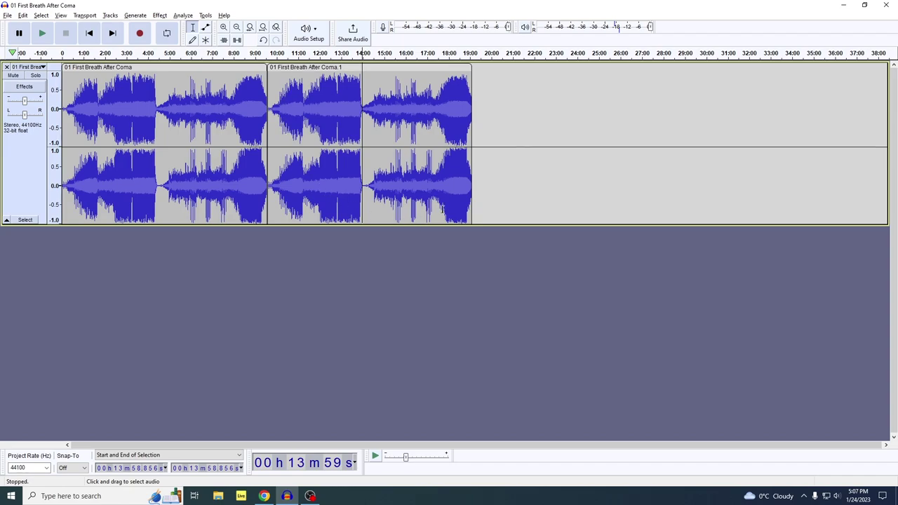
right_click(392, 85)
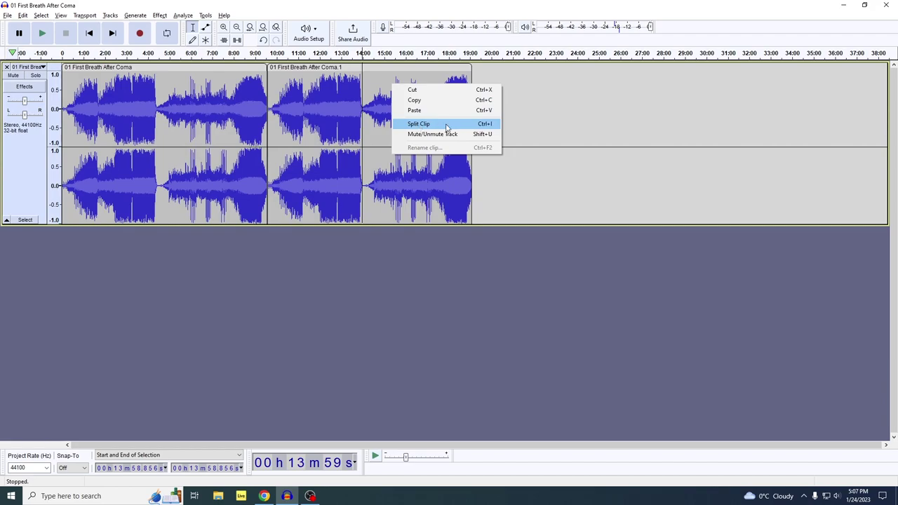
click(481, 127)
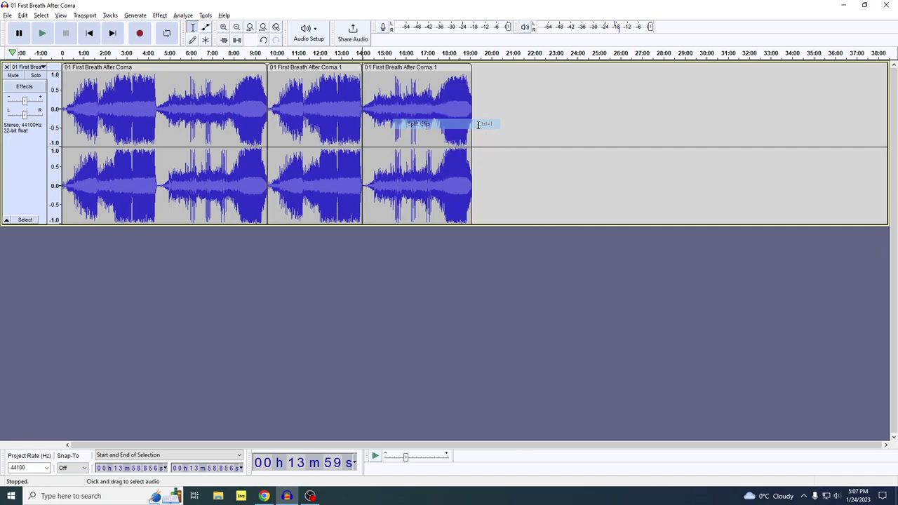
- Split the last clip at about 15:30 and delete the short segment between 13:59 and 15:30
click(396, 83)
click(394, 86)
click(395, 87)
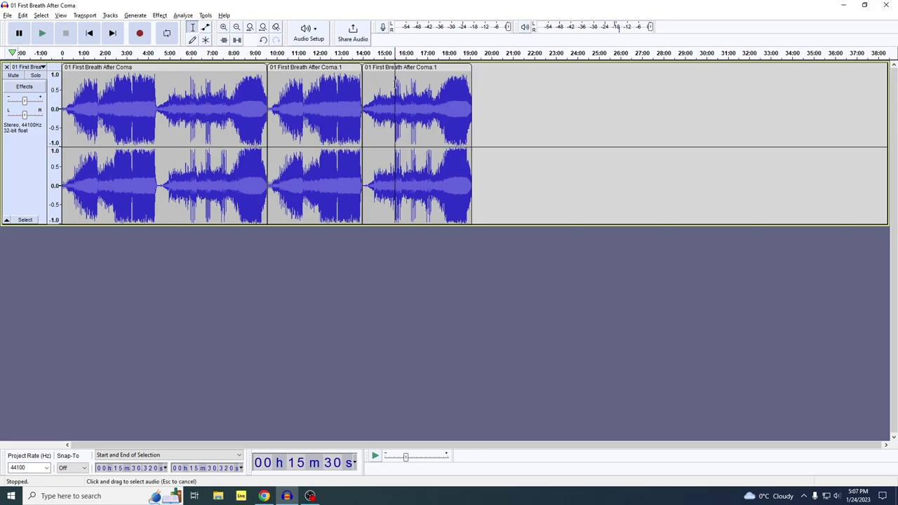
right_click(384, 90)
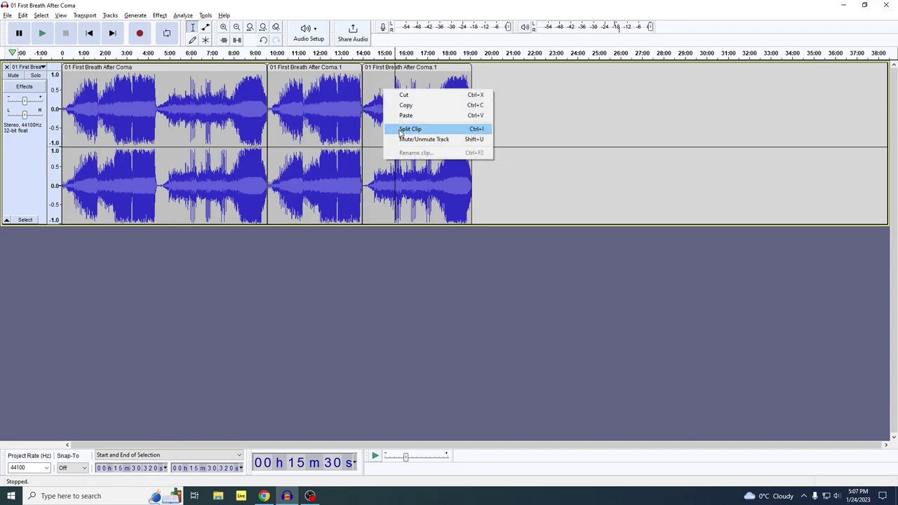
click(410, 129)
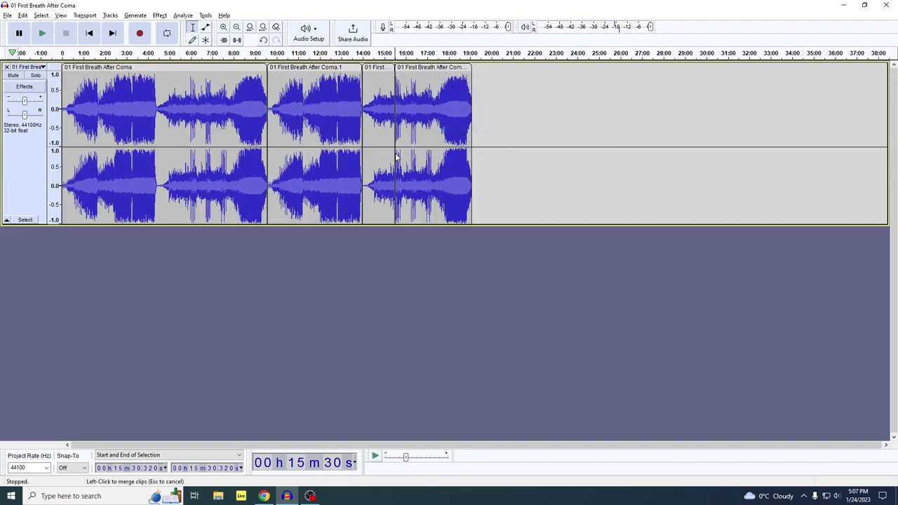
click(379, 68)
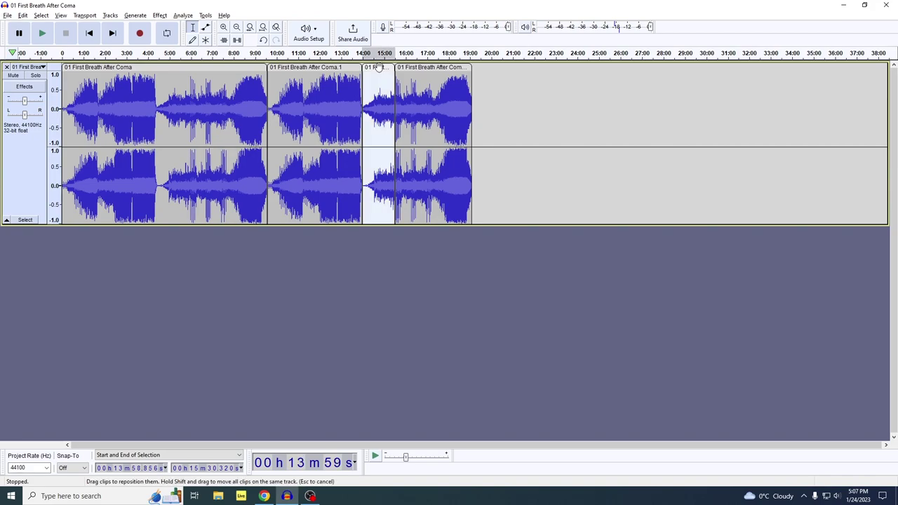
key(Delete)
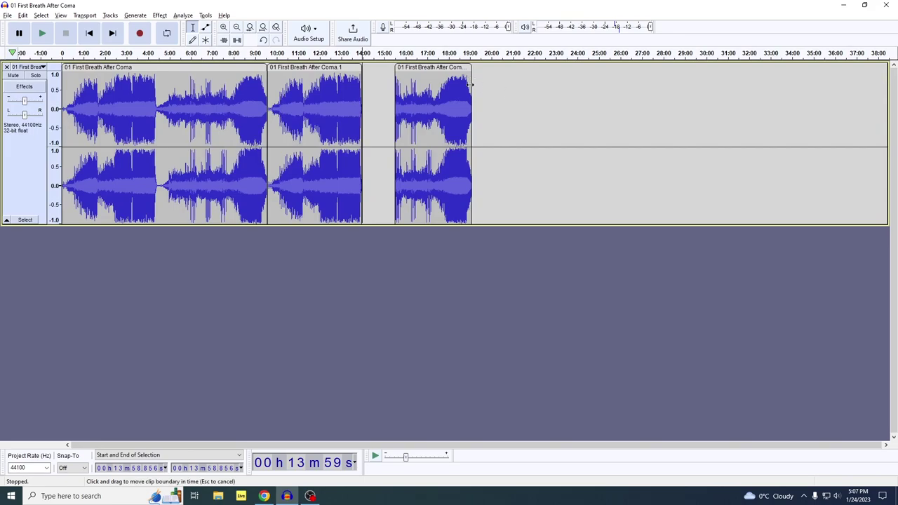
- Trim the last clip's end inward to about 17:17 and extend it back out to its full length
click(223, 27)
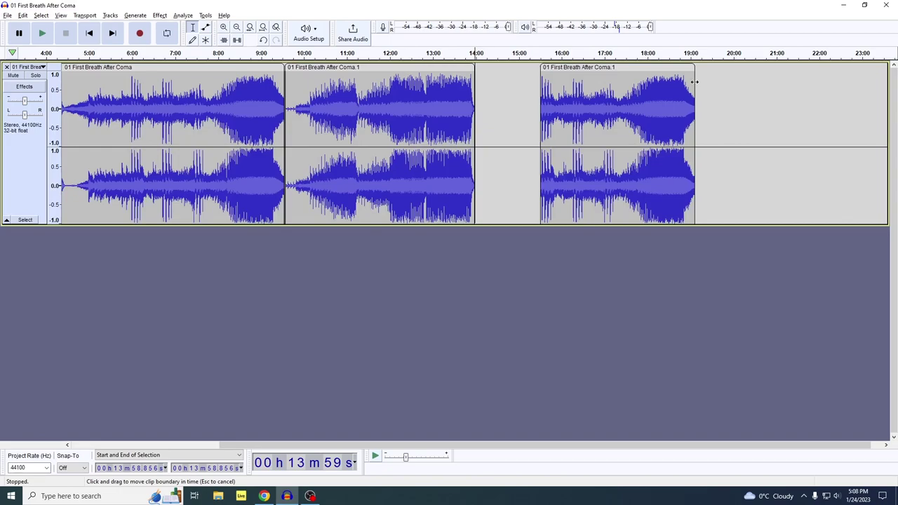
drag(695, 82, 621, 88)
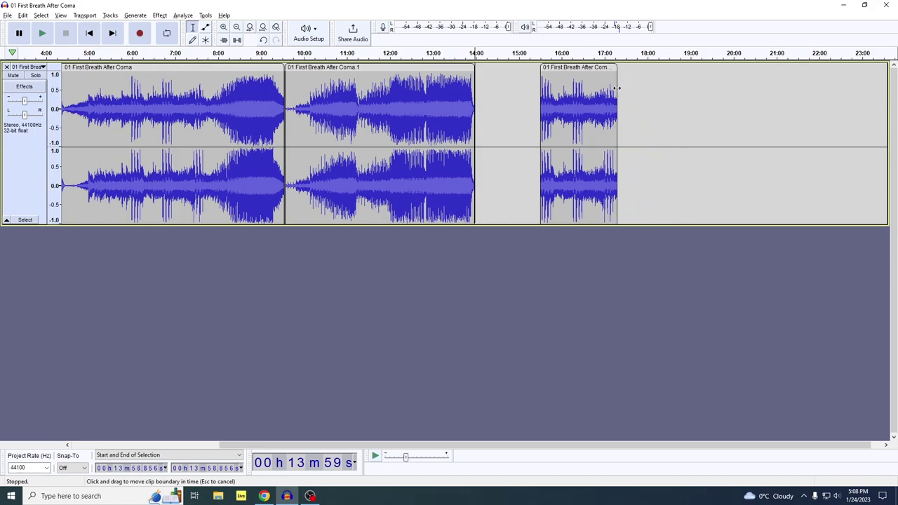
drag(616, 88, 697, 88)
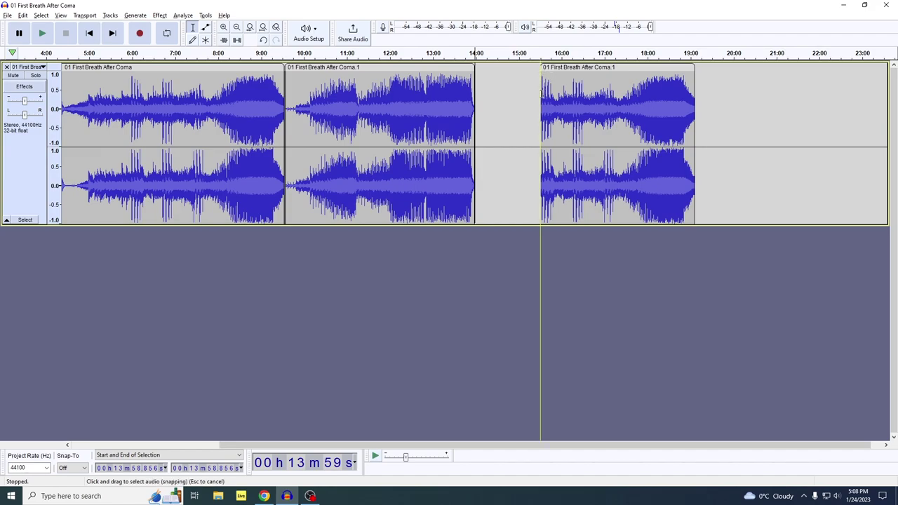
- Extend the last clip's start back to about 14:34, play it from inside the restored part and pause at about 14:50
drag(540, 87, 501, 86)
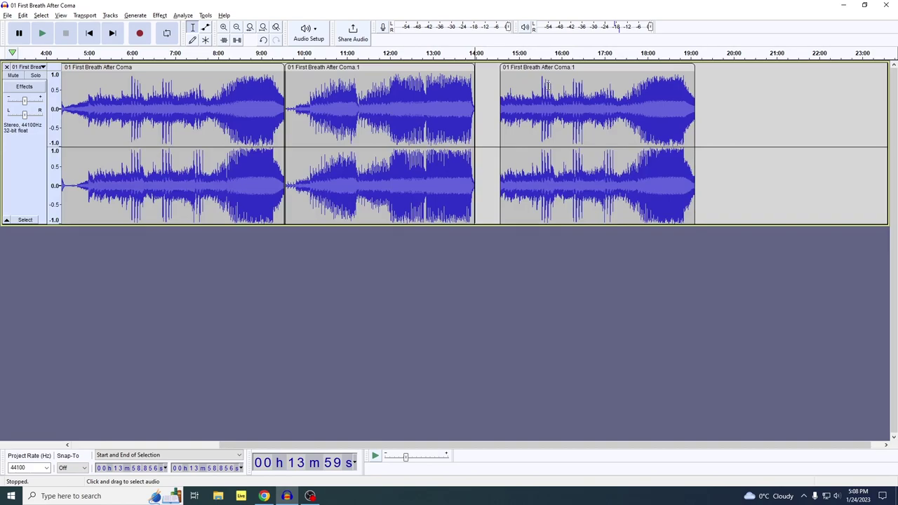
click(511, 54)
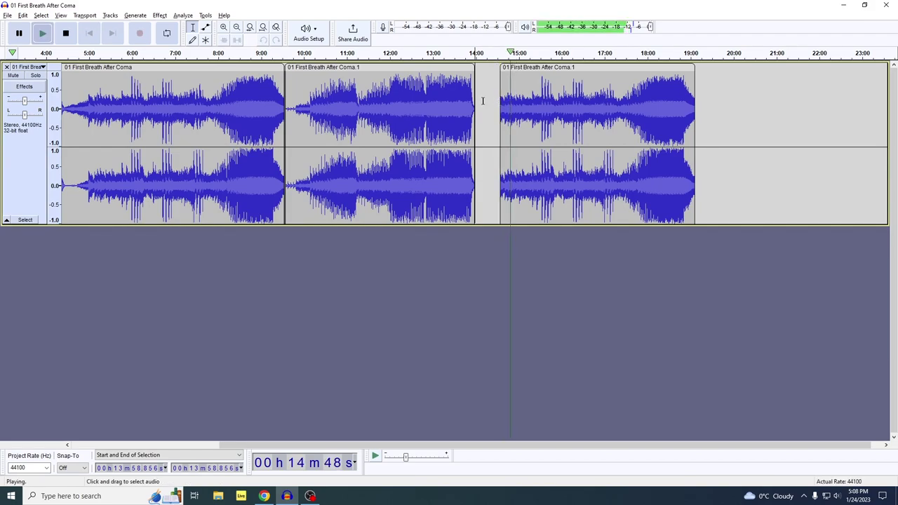
click(20, 34)
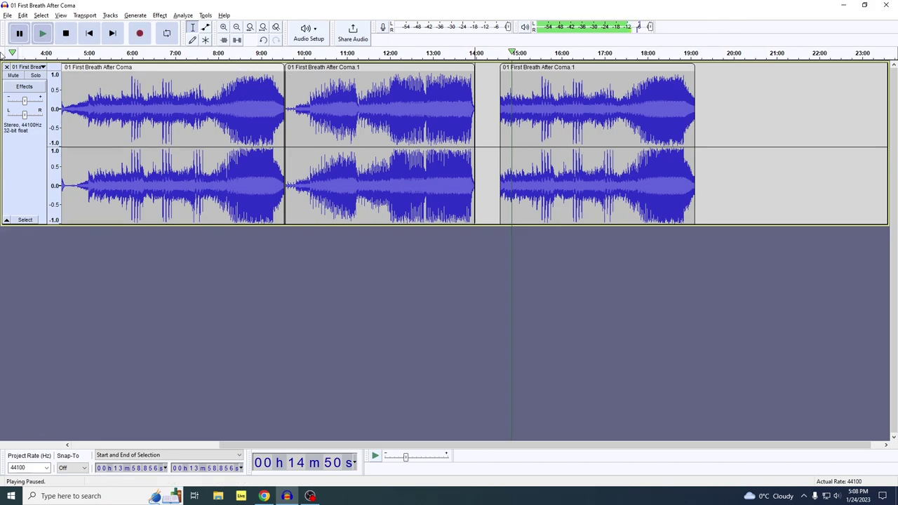
- Place the bookmark exactly at the paused playback position, about 14:50.5, and split the last clip there
click(513, 77)
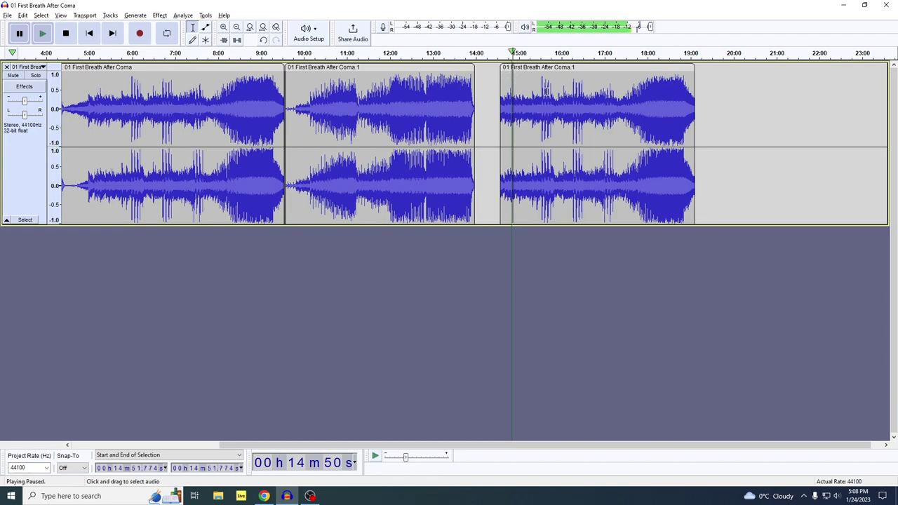
click(512, 80)
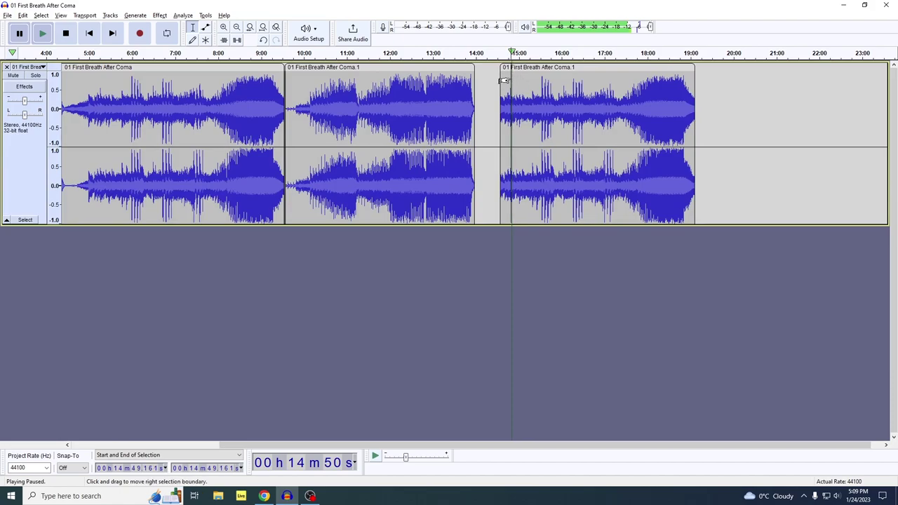
click(504, 80)
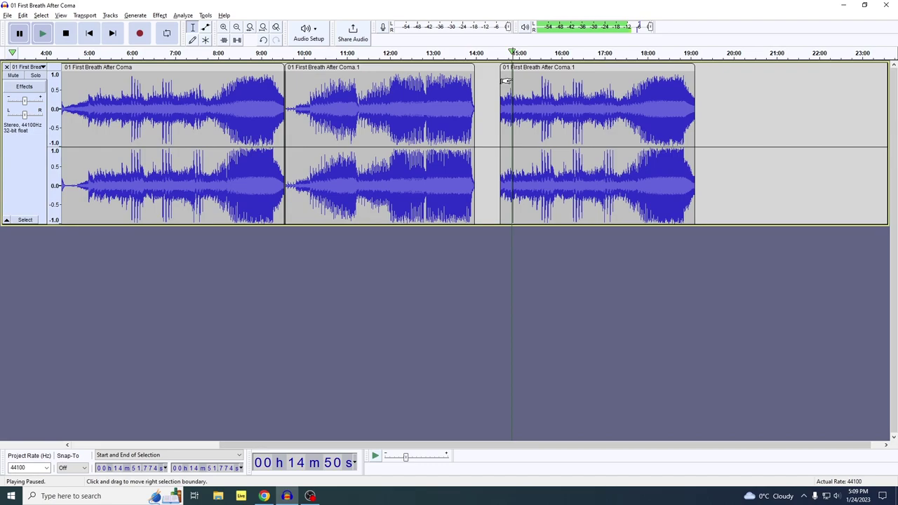
click(224, 28)
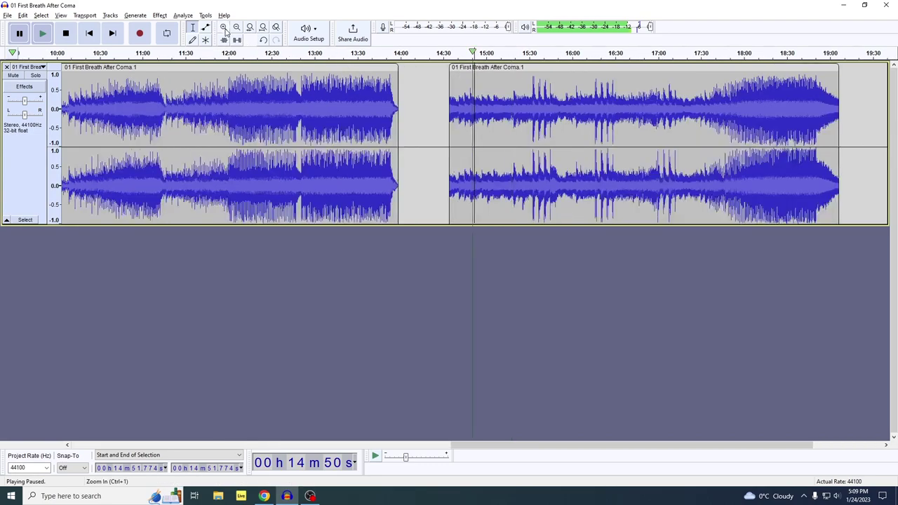
click(224, 29)
click(224, 28)
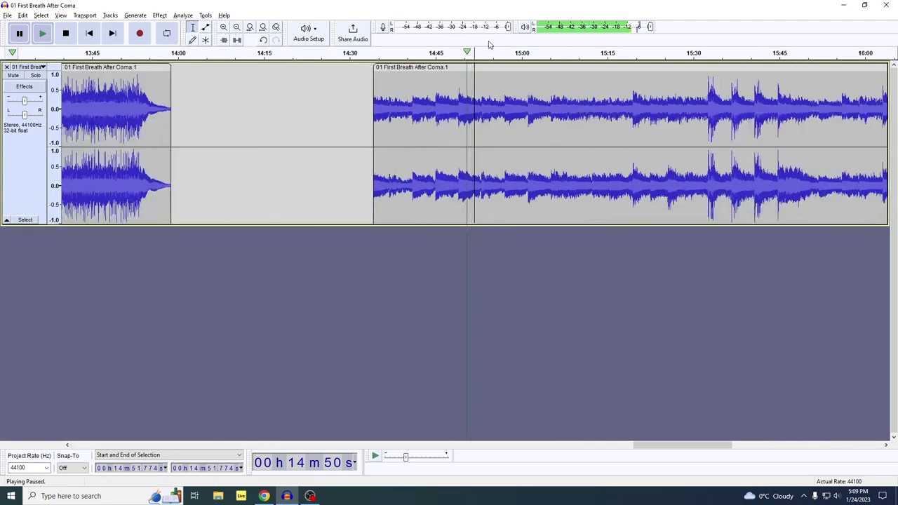
click(467, 80)
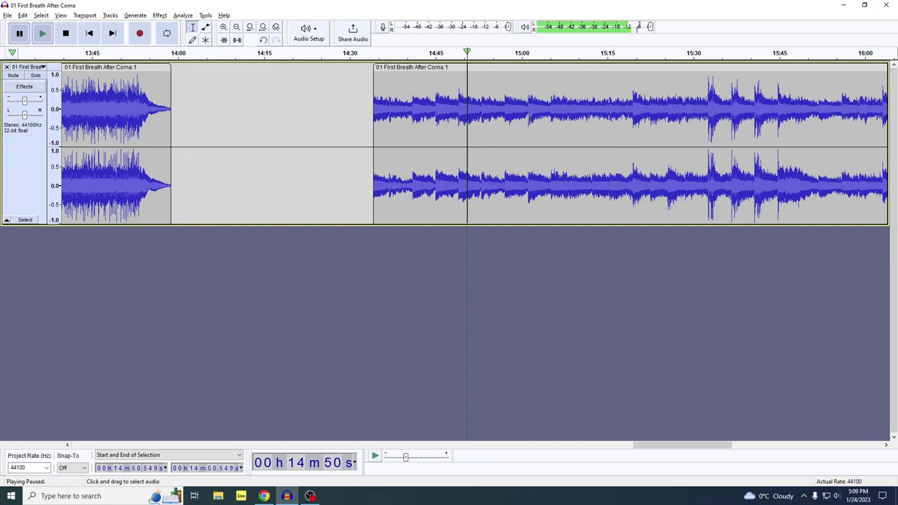
right_click(584, 132)
click(603, 172)
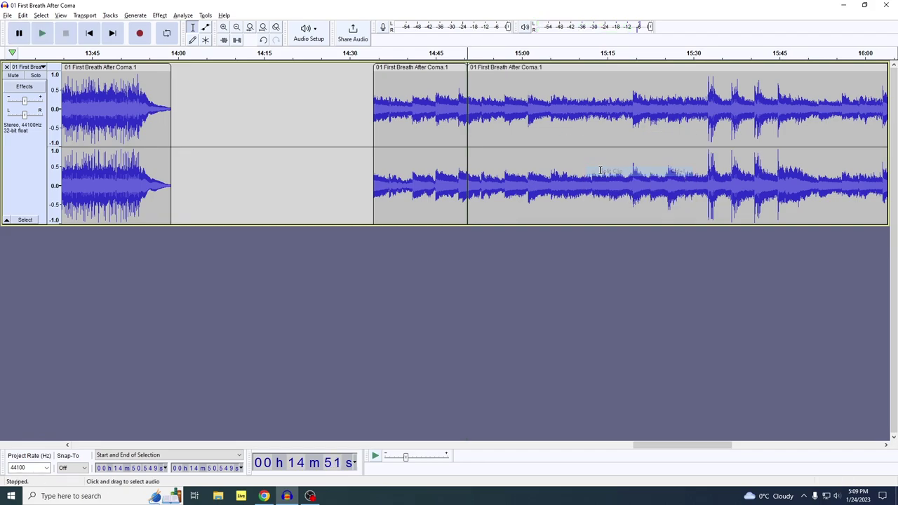
- Switch to the PowerPoint presentation showing the "6. Trimming clips" slide
click(236, 28)
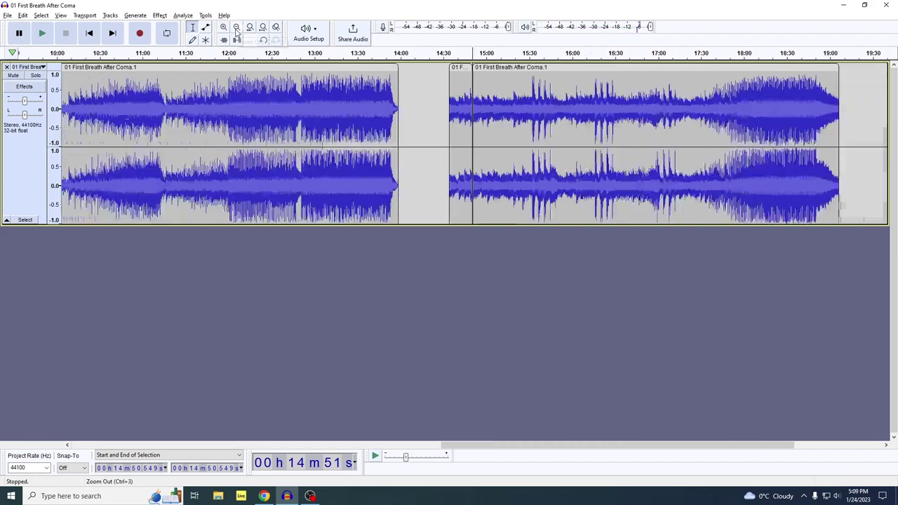
key(alt+Tab)
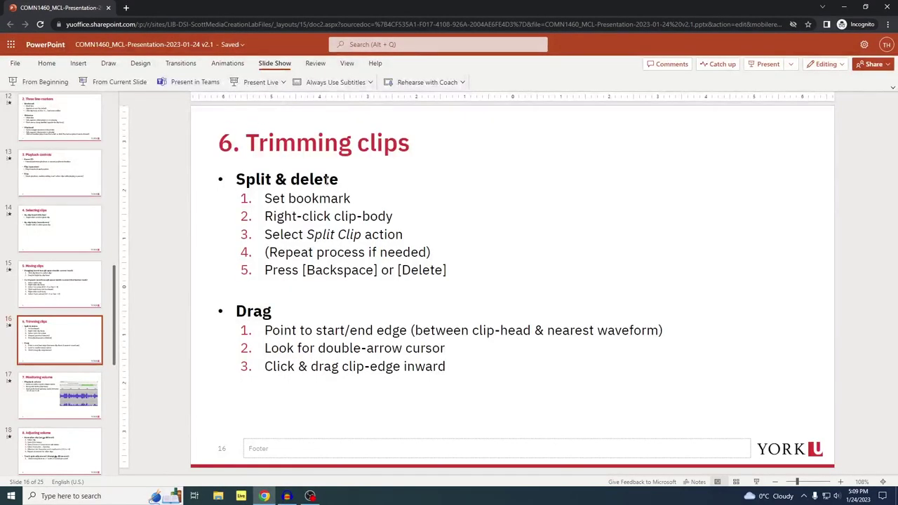
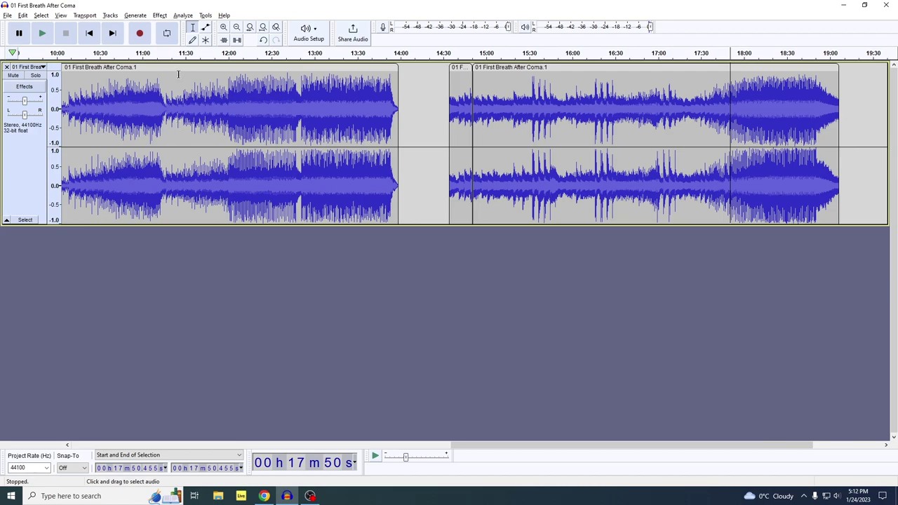
- Normalize the clip ending at about 13:59 to a peak amplitude of -12.0 dB, previewing the effect before applying it
click(178, 74)
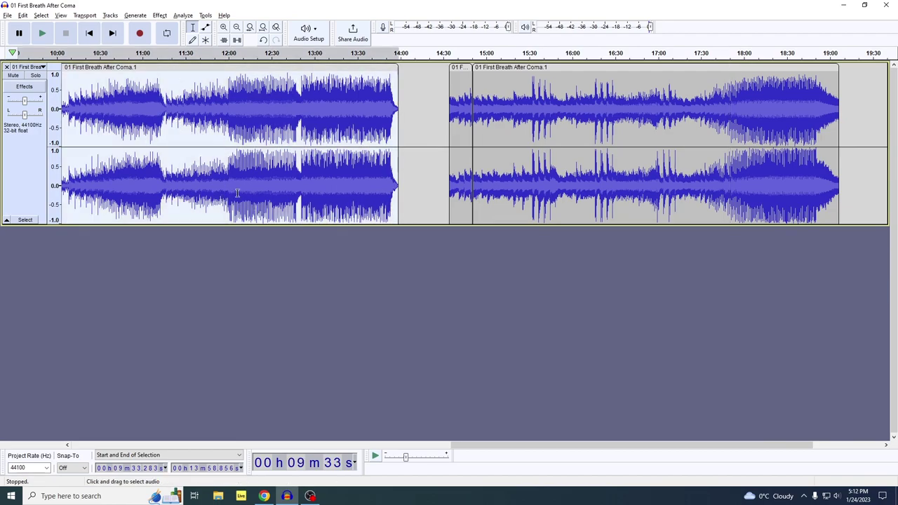
click(160, 16)
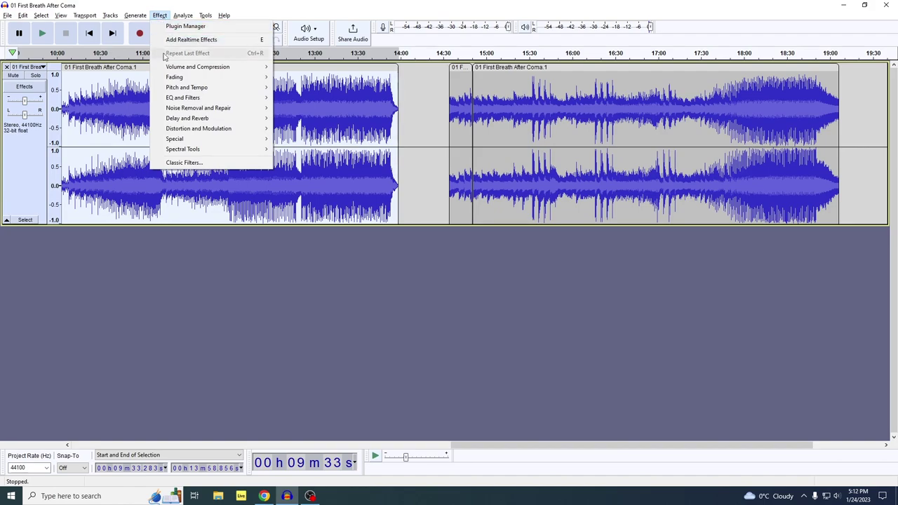
mouse_move(167, 67)
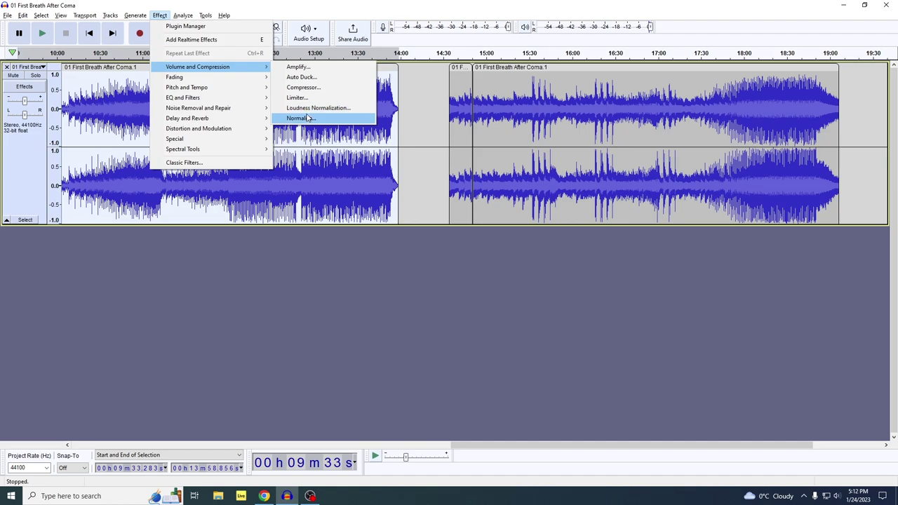
click(308, 117)
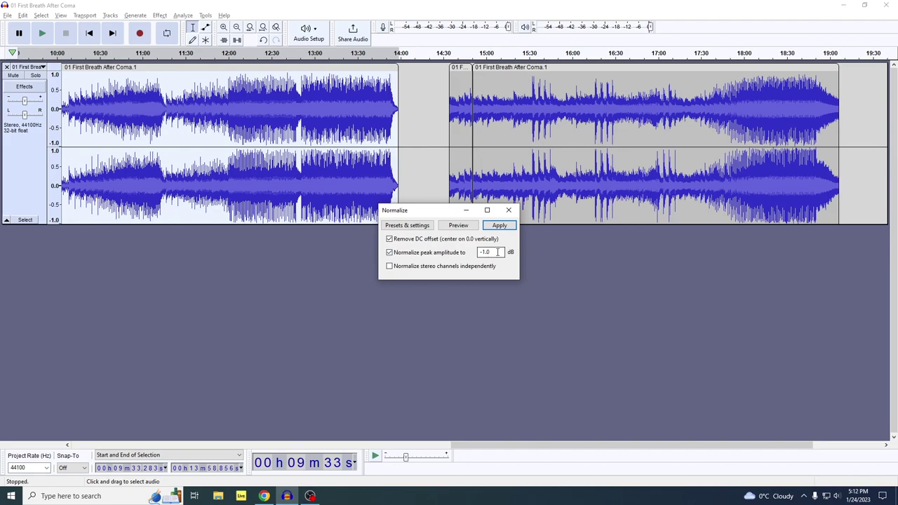
drag(501, 253, 480, 256)
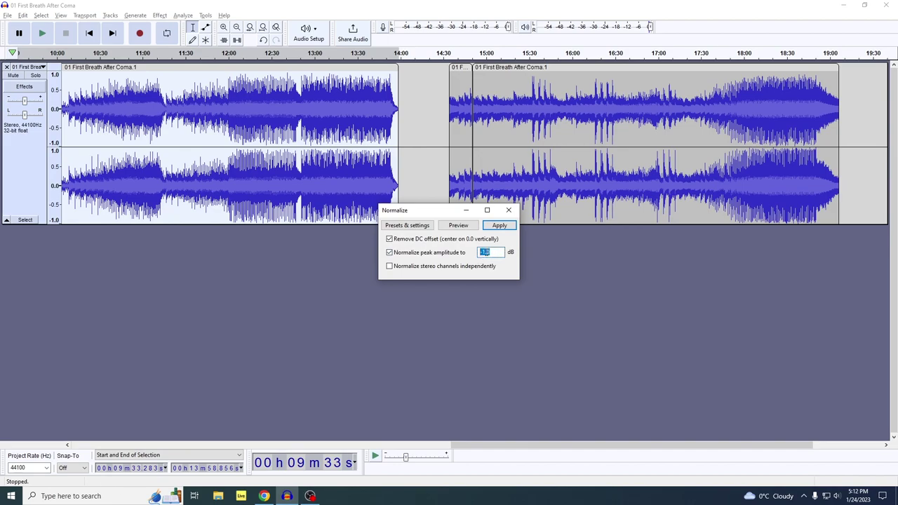
key(BackSpace)
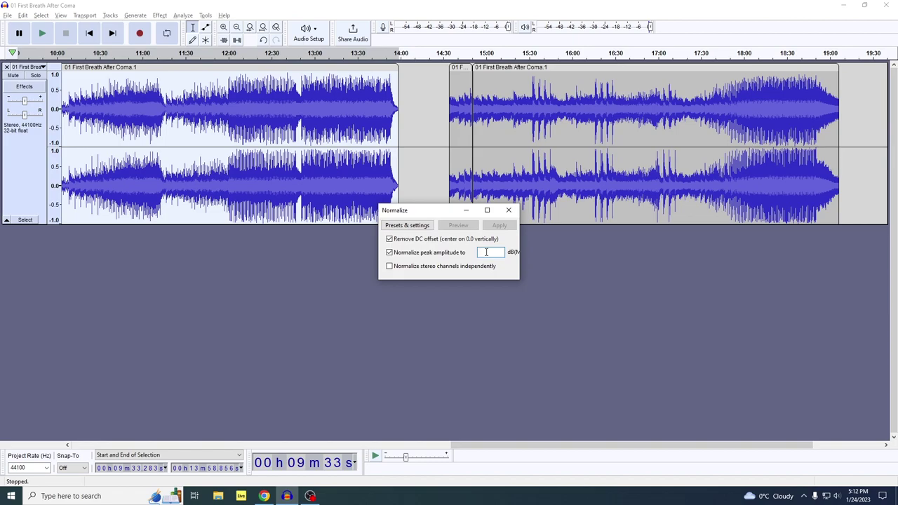
text(-12.0)
key(Tab)
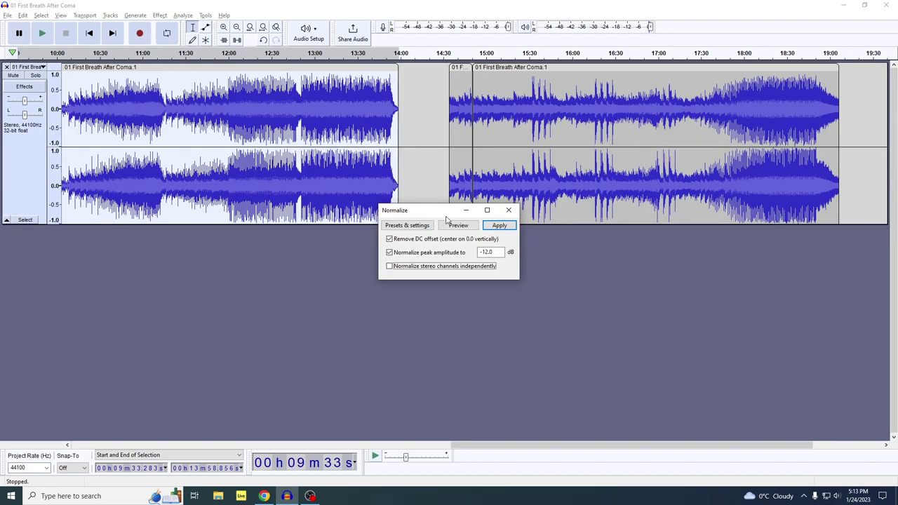
click(487, 254)
click(462, 225)
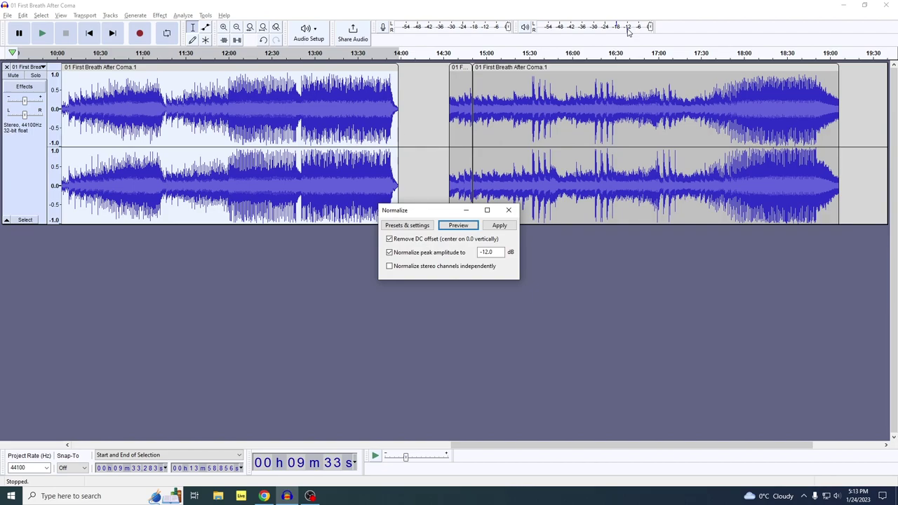
click(499, 226)
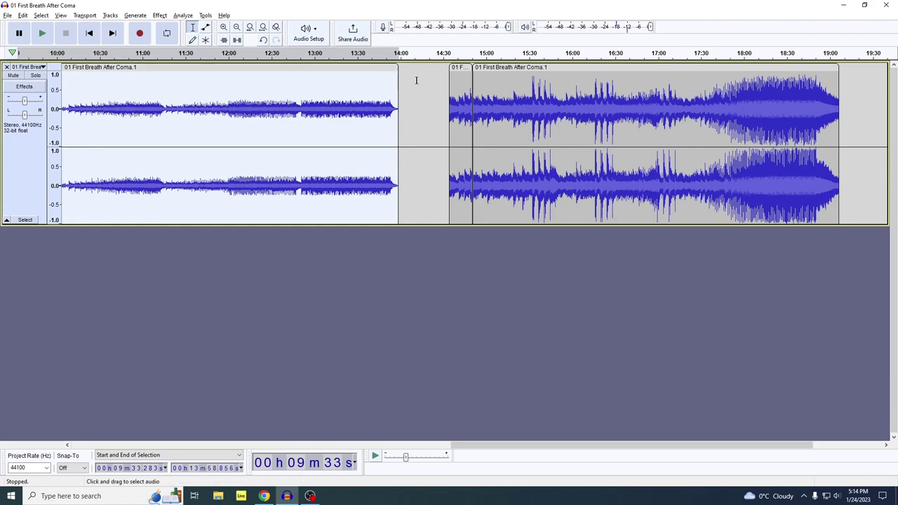
- Select the last clip, then lower the track's gain slightly and raise it back toward its original level
click(462, 71)
click(570, 70)
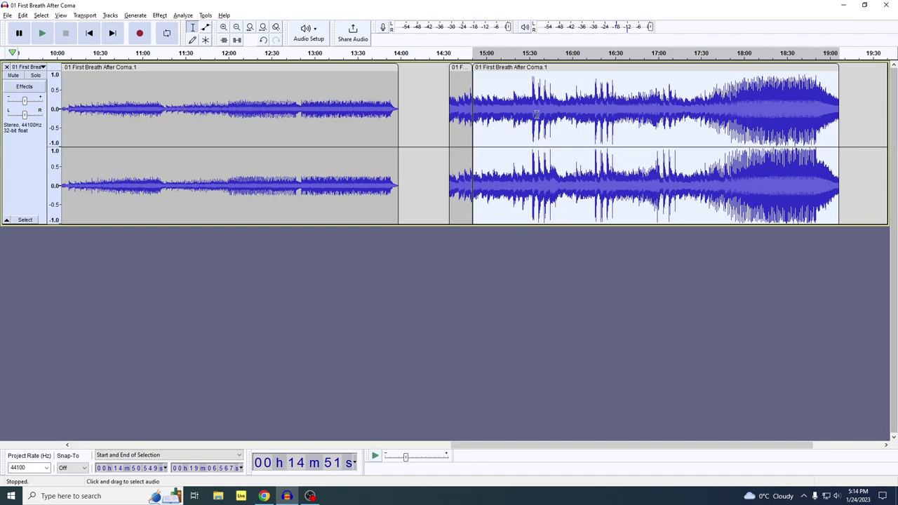
click(25, 102)
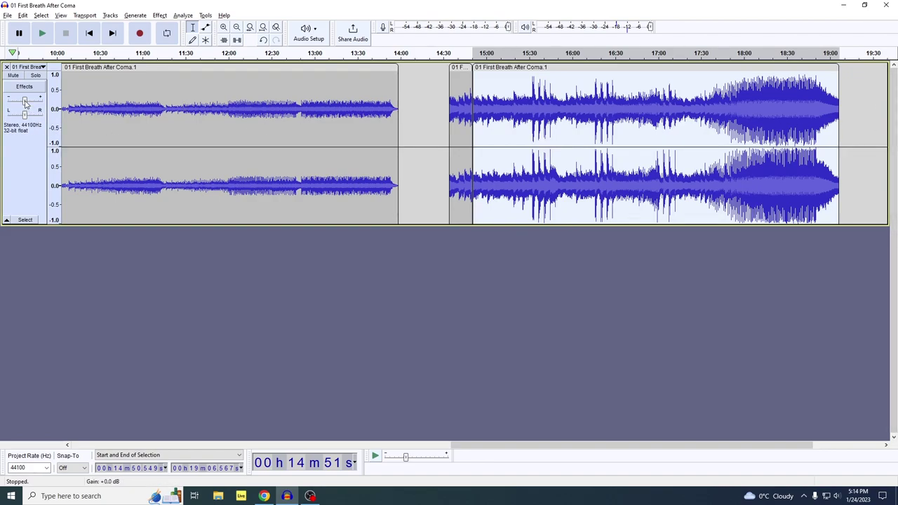
mouse_move(26, 103)
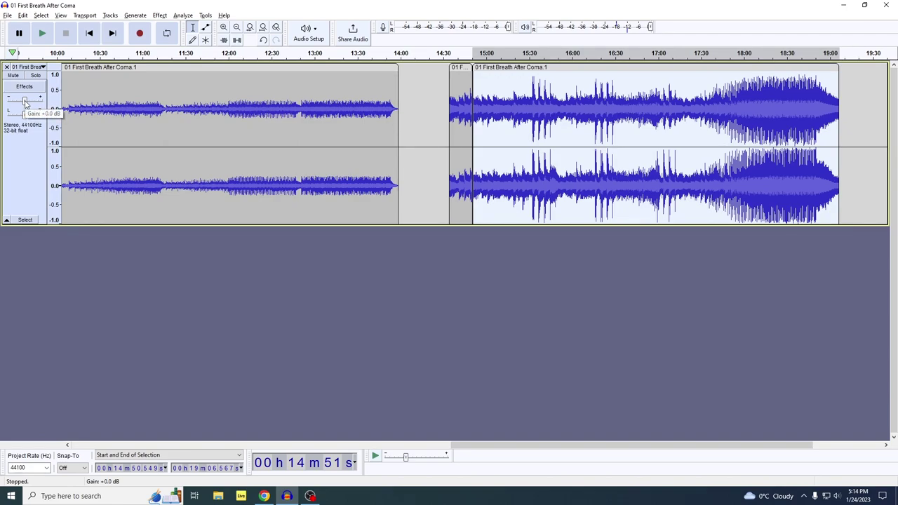
click(26, 102)
mouse_move(26, 102)
mouse_down()
mouse_move(33, 102)
mouse_move(22, 103)
mouse_up()
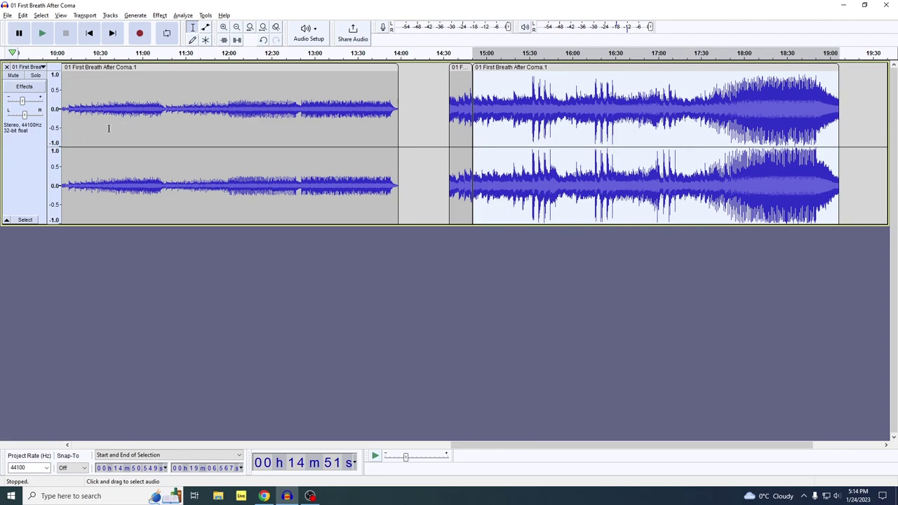
drag(22, 102, 24, 102)
- Switch to the PowerPoint presentation showing the "8. Adjusting volume" slide
key(alt+Tab)
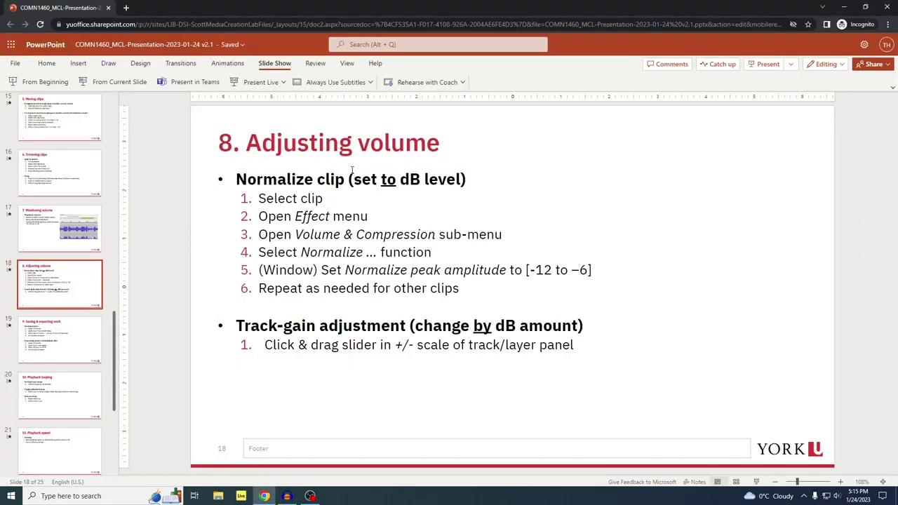
- Show the "9. Saving & exporting work" slide and switch back to Audacity
click(57, 347)
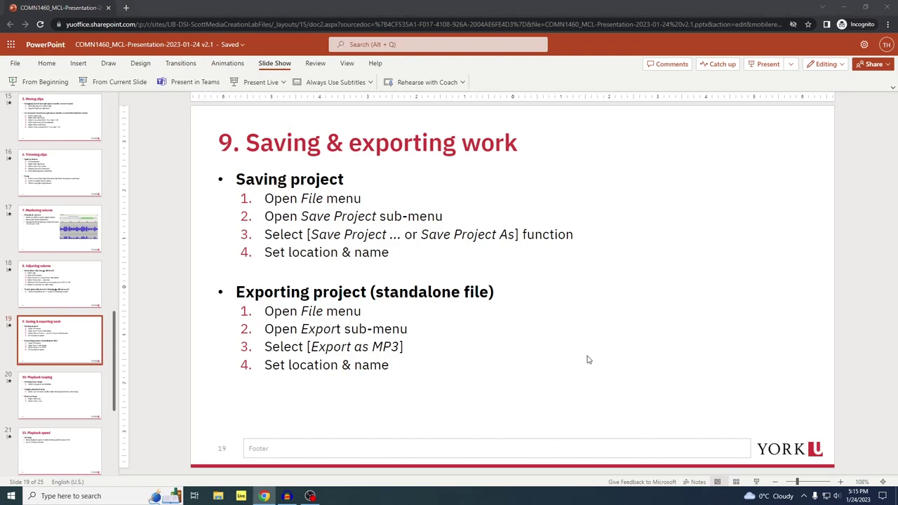
key(alt+Tab)
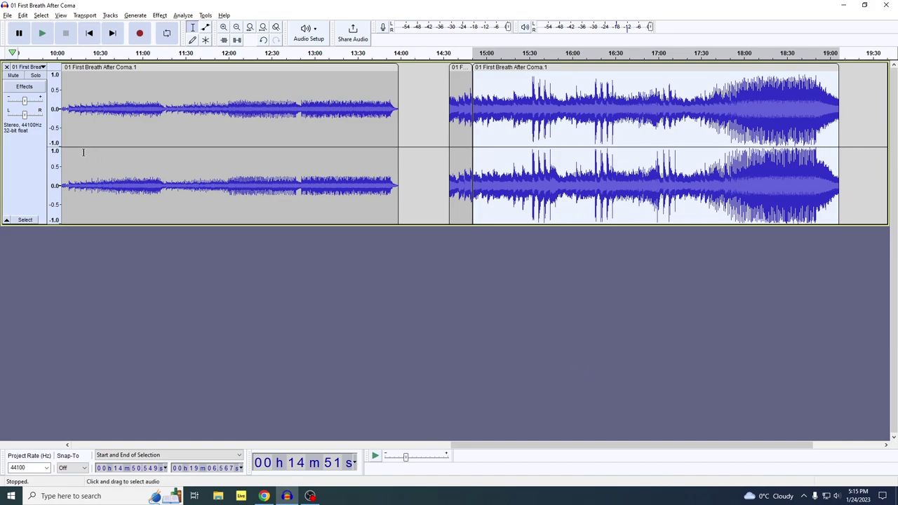
- Save the project on the Desktop under the name "Tutorial" as an AUP3 project file
click(8, 15)
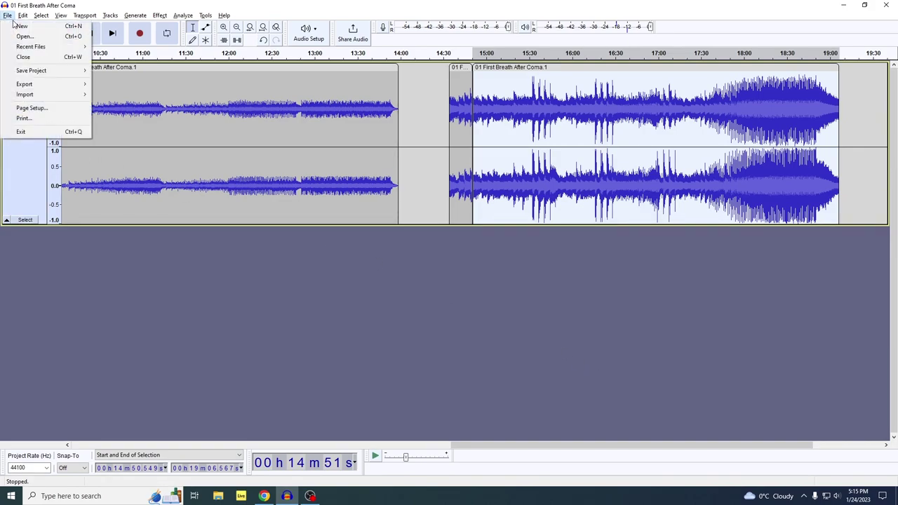
mouse_move(37, 73)
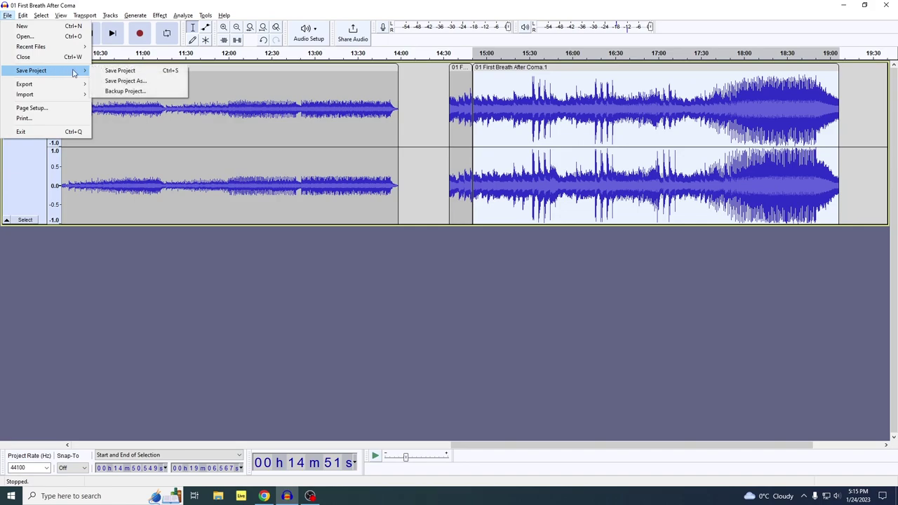
click(111, 73)
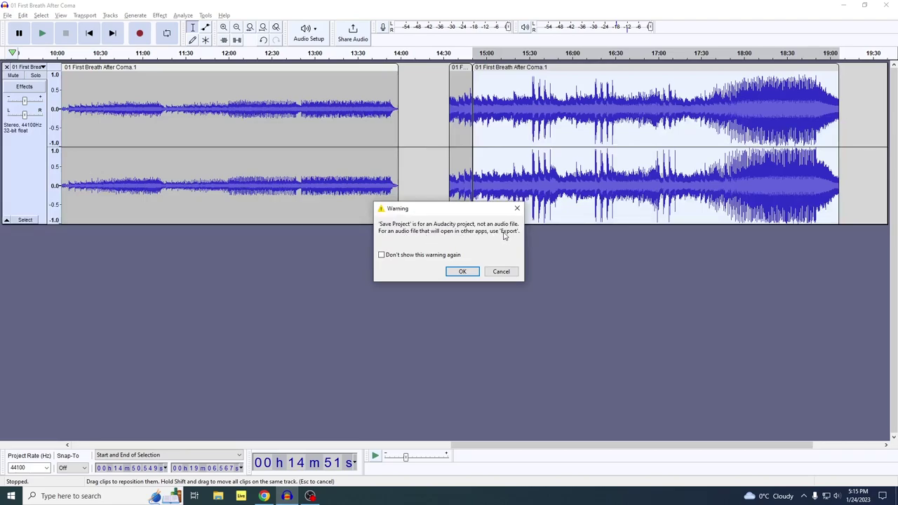
click(462, 273)
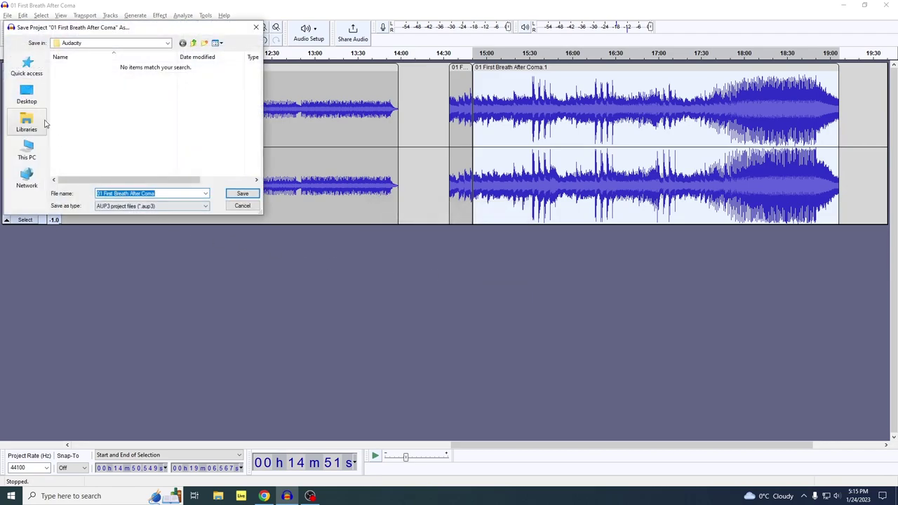
click(27, 94)
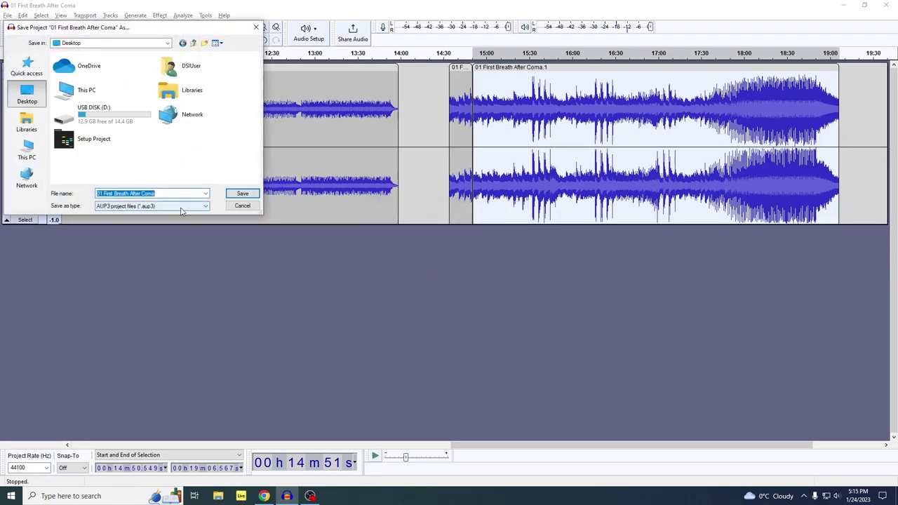
text(Tes)
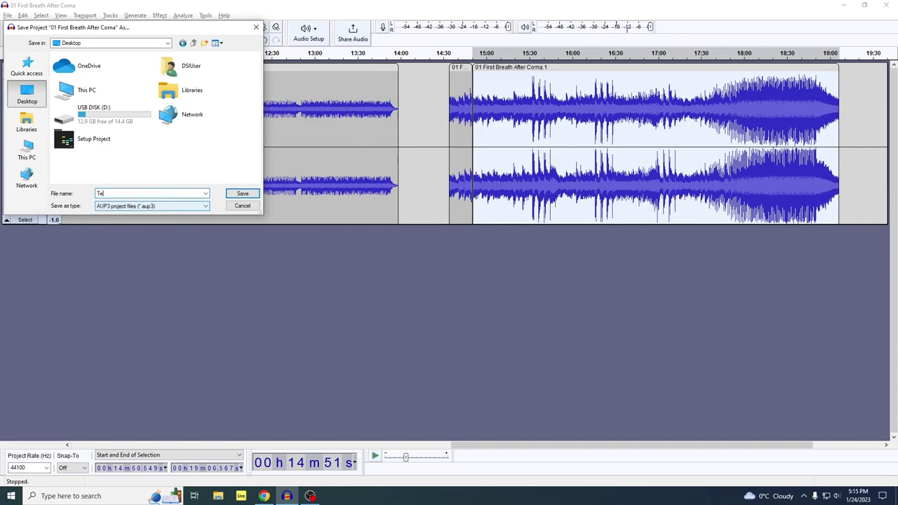
key(BackSpace)
text(utorial)
click(243, 193)
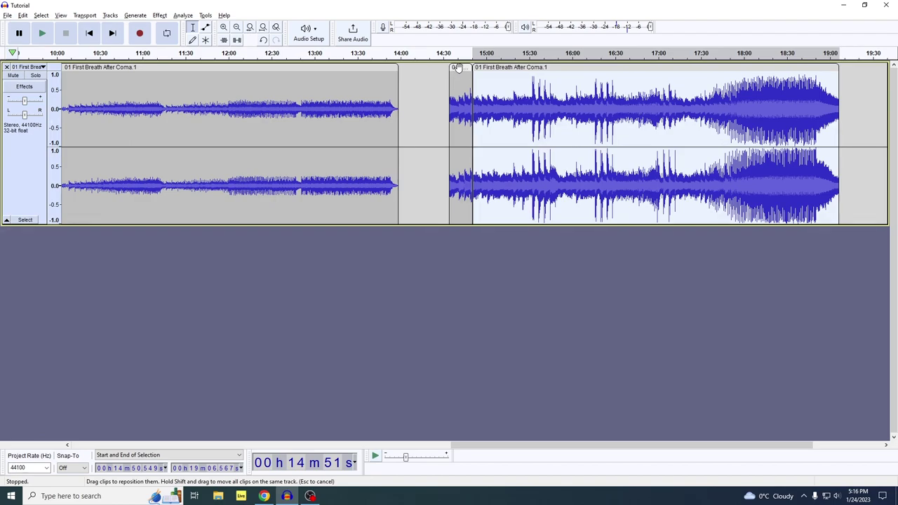
- Export the project to the Desktop as an MP3 file named "Tutorial", accepting the existing metadata tags
click(7, 16)
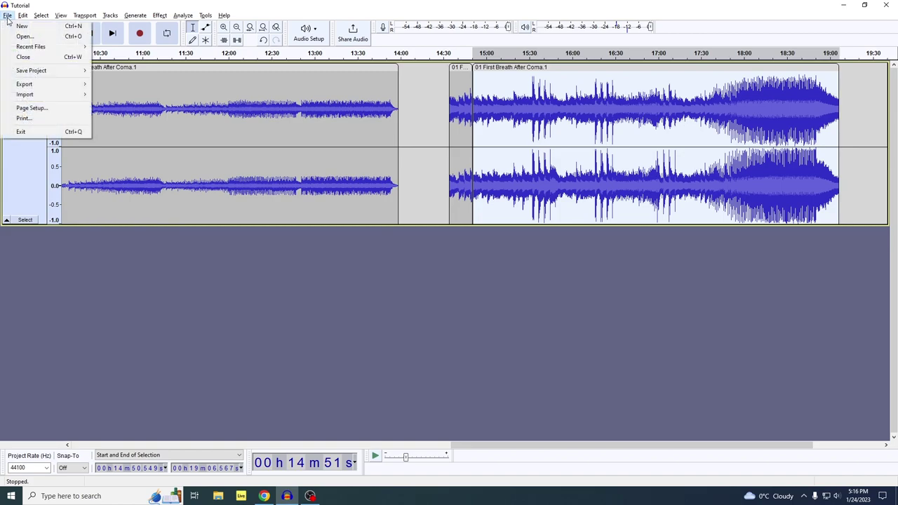
mouse_move(23, 84)
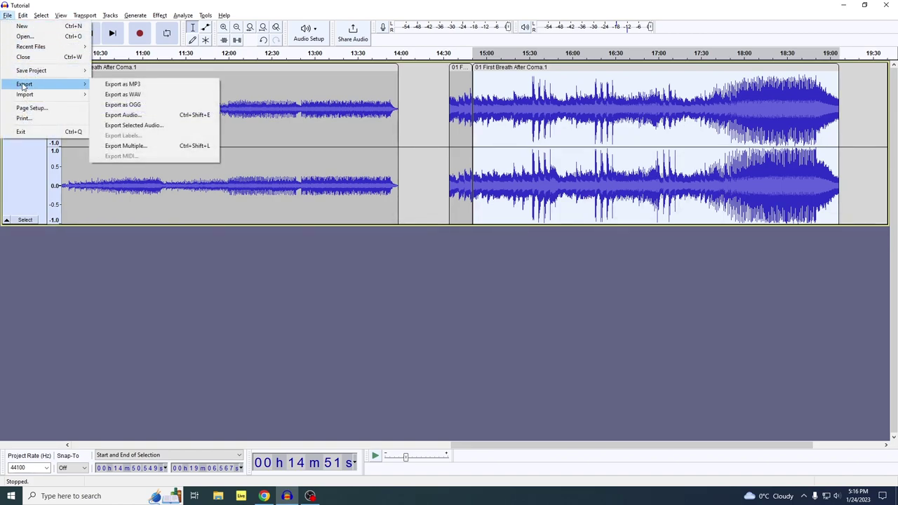
click(123, 84)
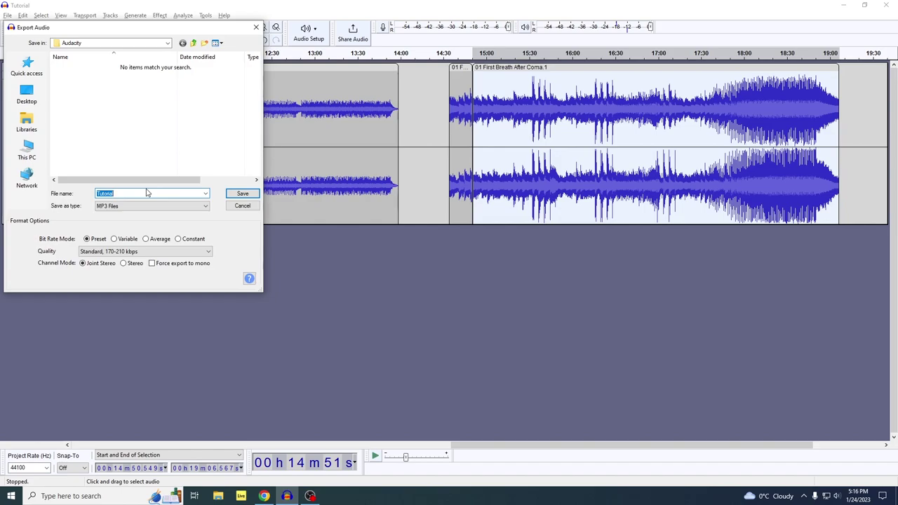
click(26, 95)
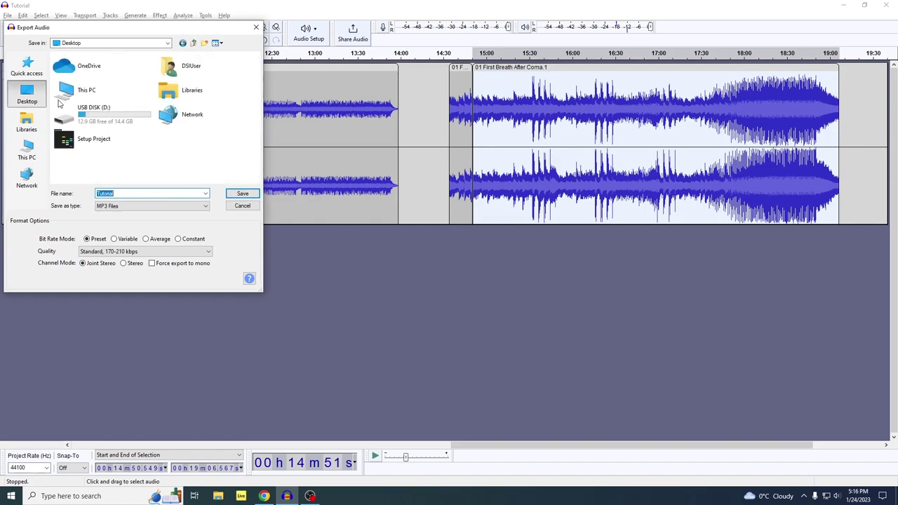
click(242, 194)
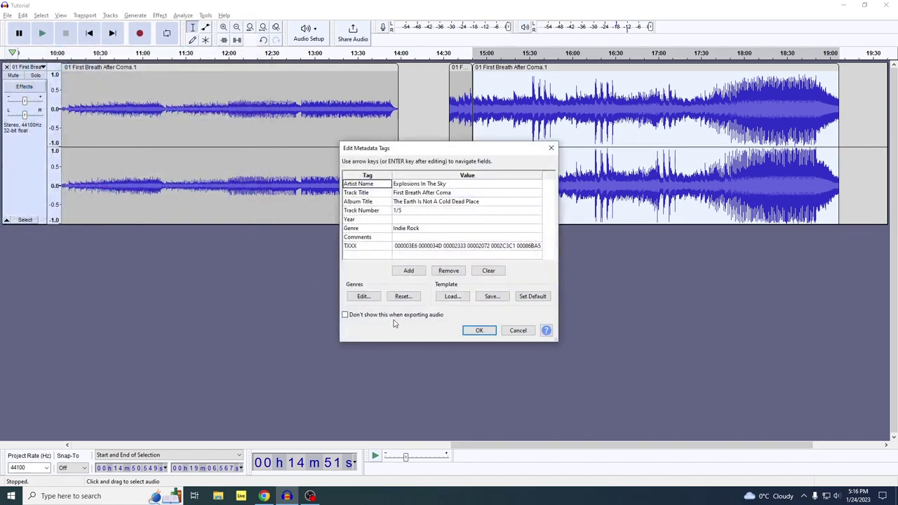
click(485, 331)
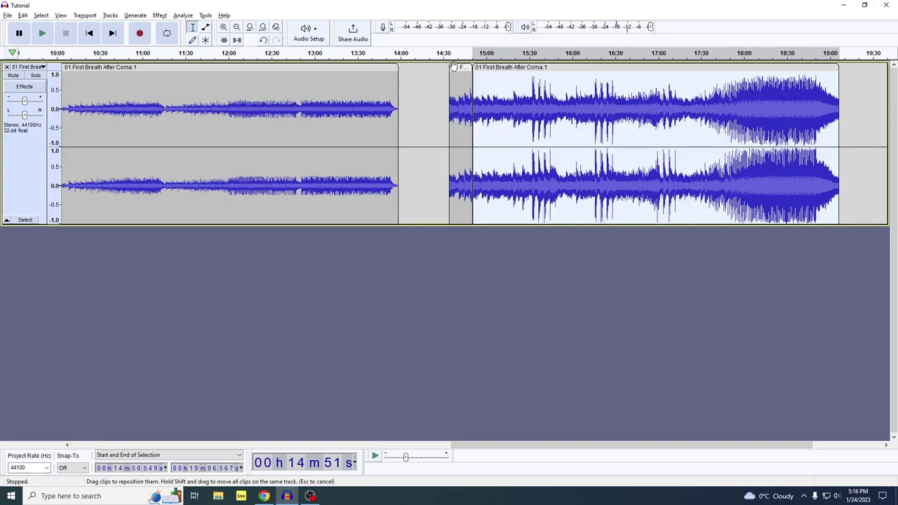
- Switch to the PowerPoint presentation and show the "10. Playback looping" slide
click(421, 447)
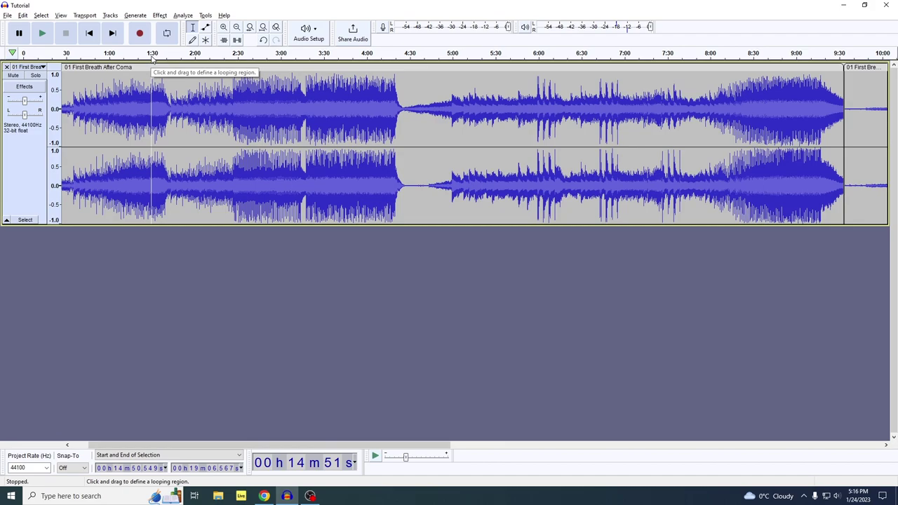
key(alt+Tab)
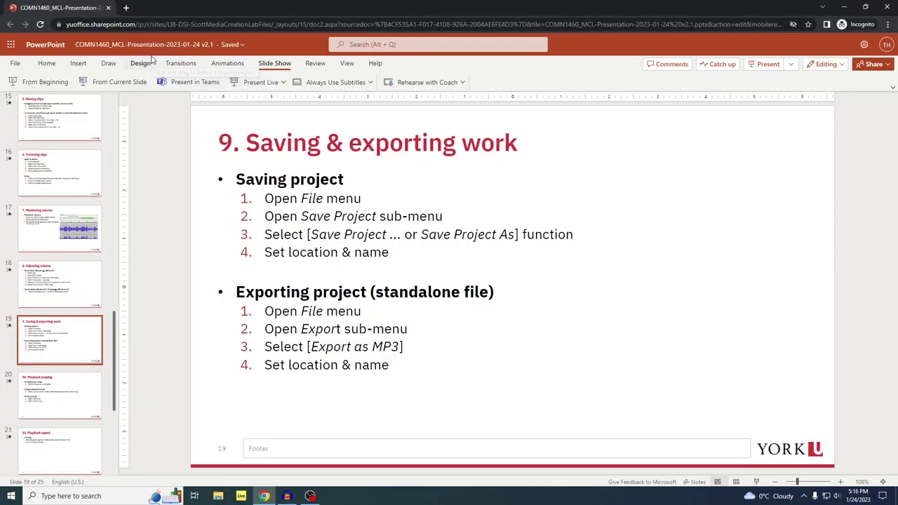
click(80, 392)
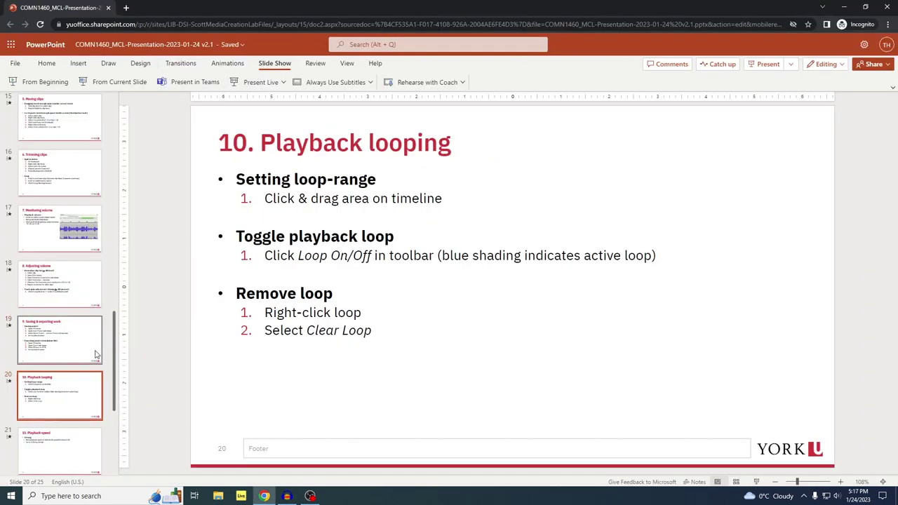
scroll(50, 408, down, 1)
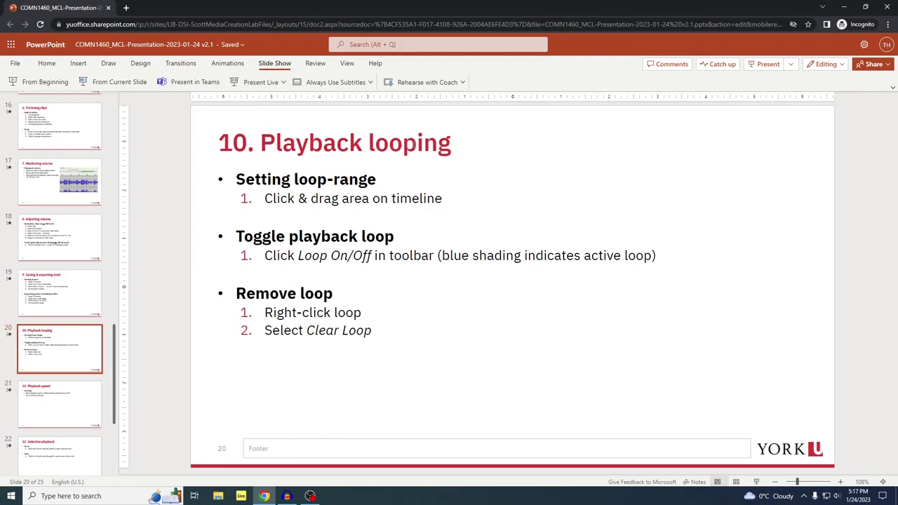
- In Audacity, define a loop region on the timeline from about 1:26 to 3:24 and turn looping off
key(alt+Tab)
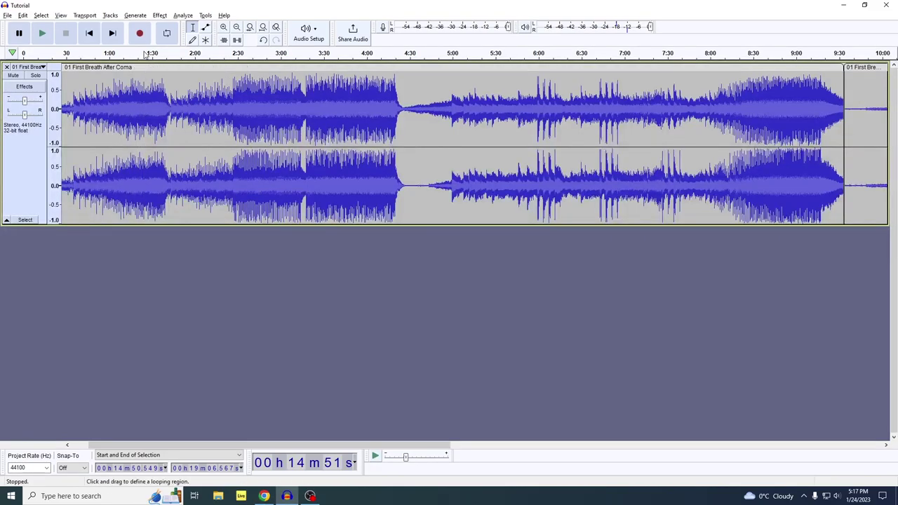
drag(147, 57, 316, 59)
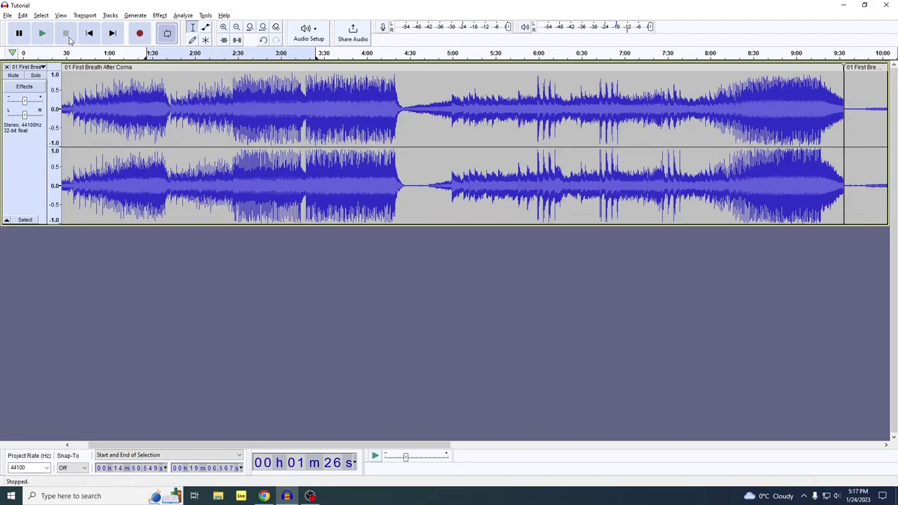
click(169, 36)
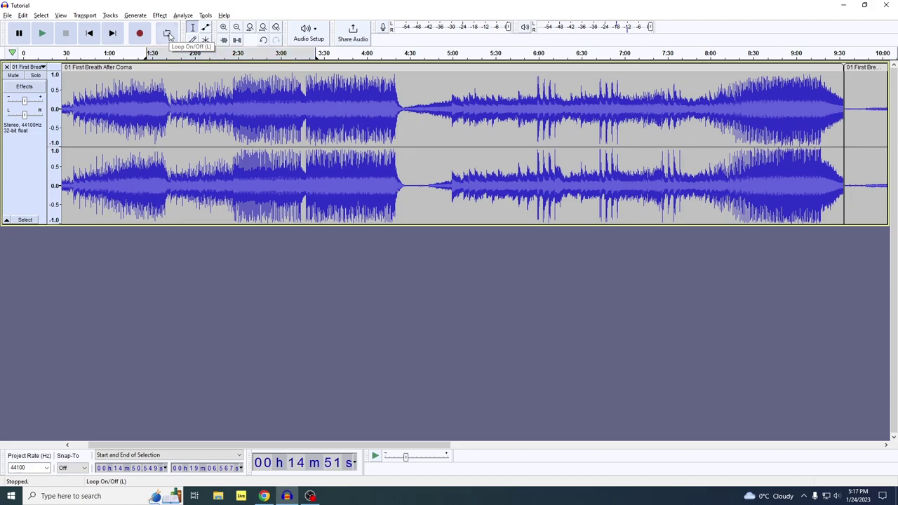
- Clear the loop region from the timeline
right_click(217, 55)
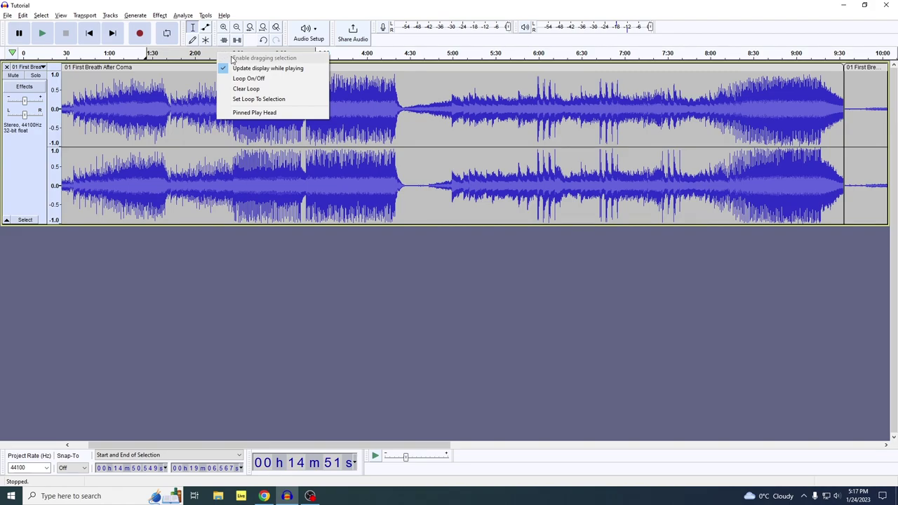
click(247, 87)
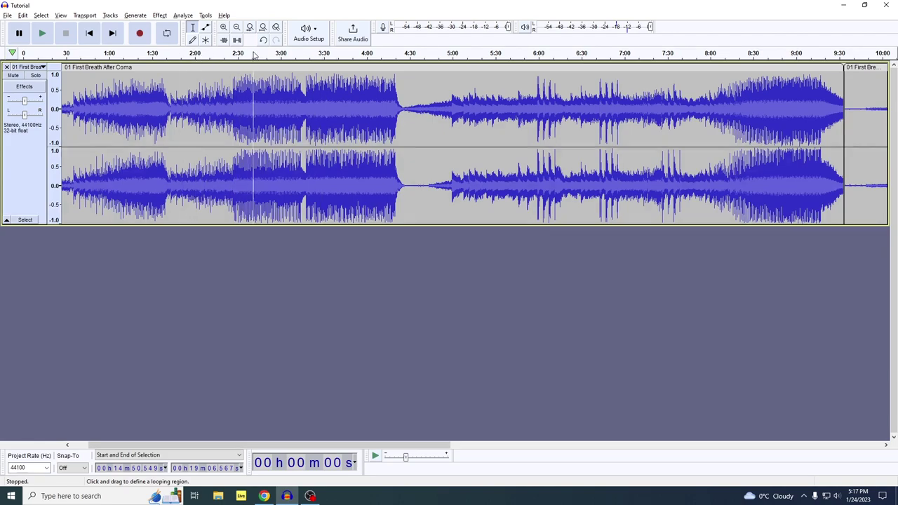
- Switch to the PowerPoint presentation and show the "11. Playback speed" slide
key(alt+Tab)
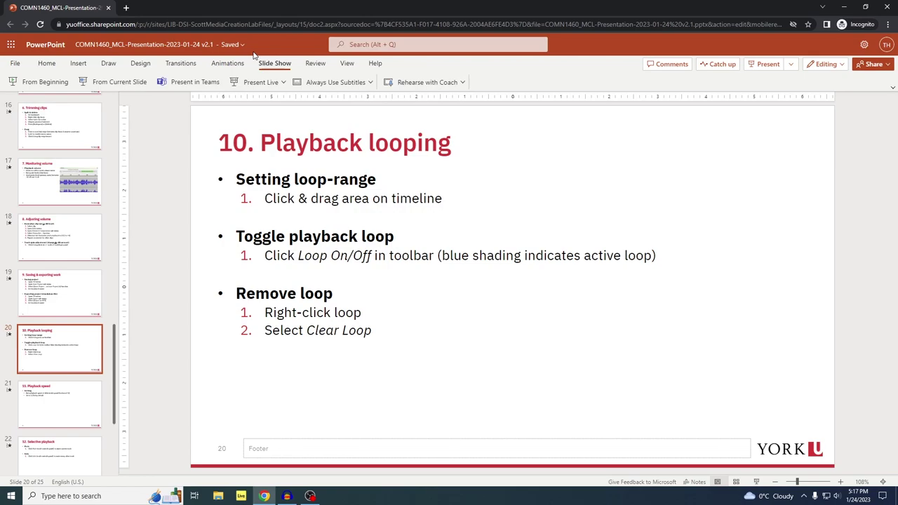
key(Down)
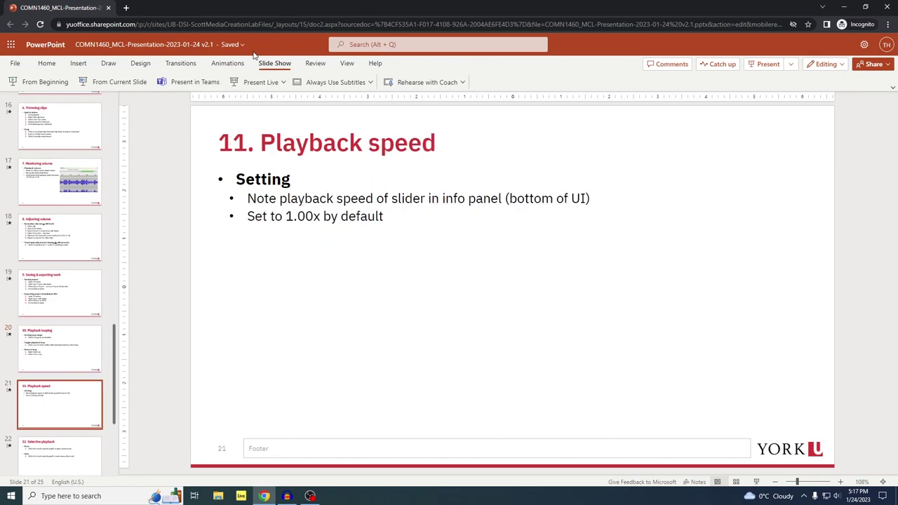